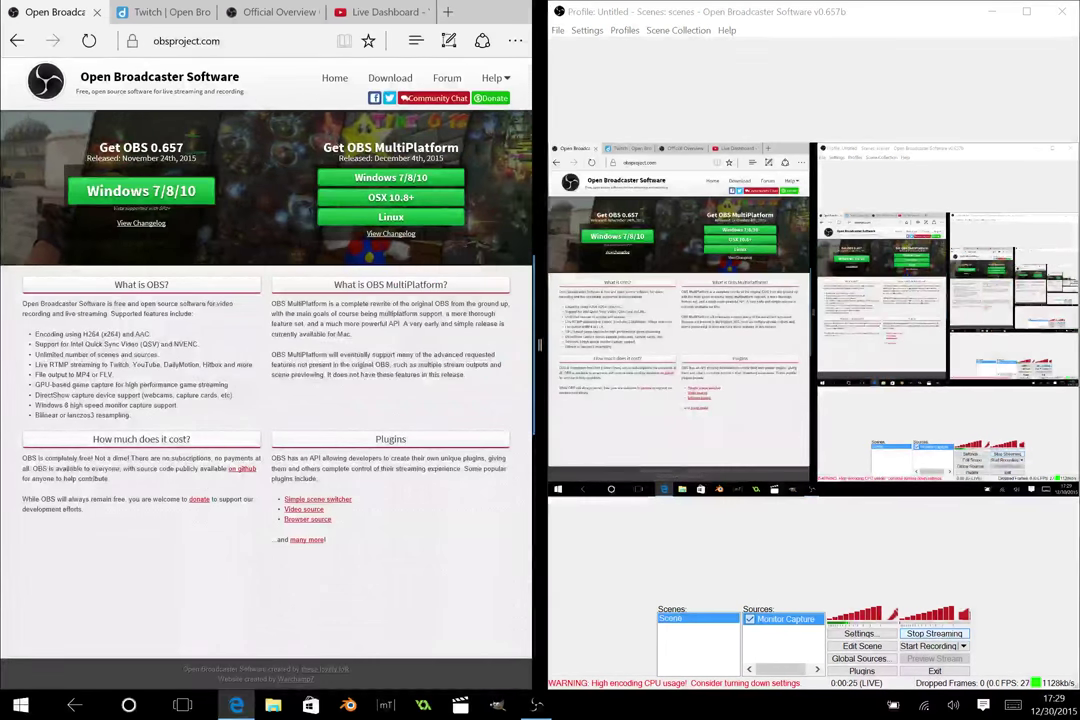
# Switch to the YouTube live dashboard and reload the page to refresh the stream preview
pyautogui.click(375, 12)
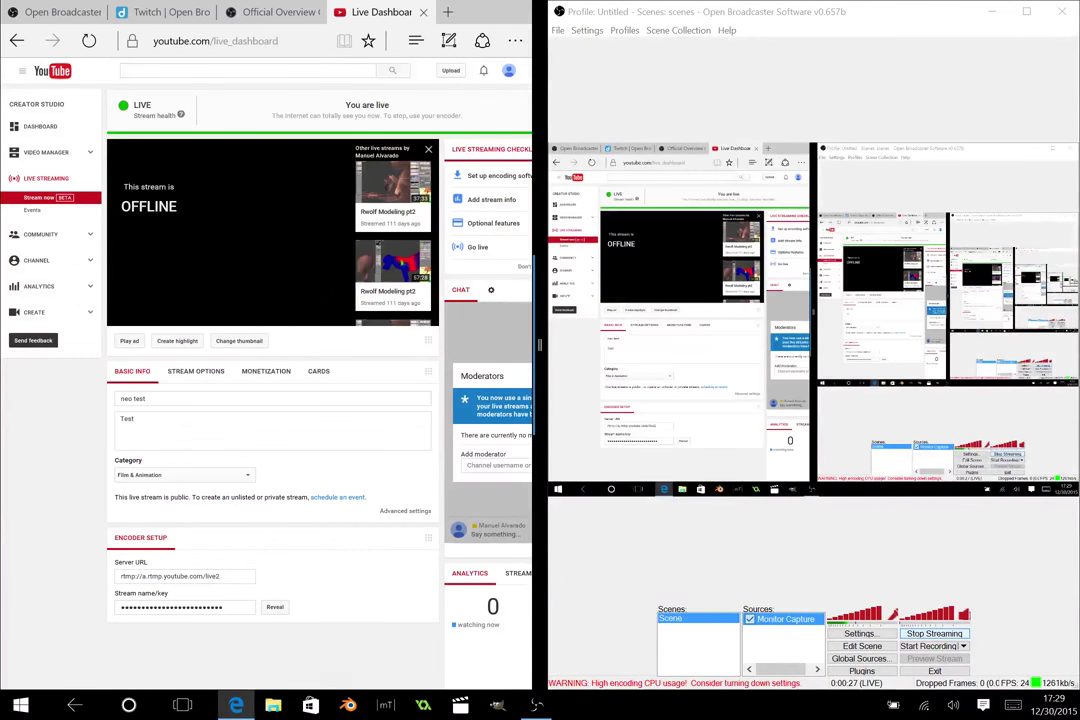
pyautogui.click(89, 40)
pyautogui.click(813, 525)
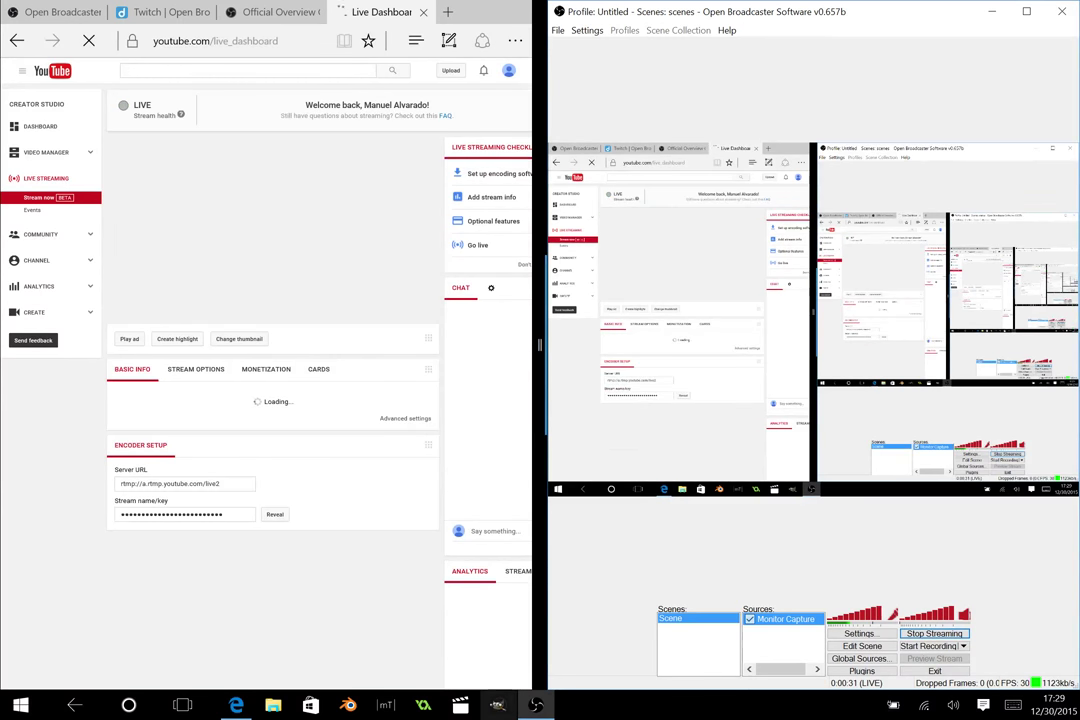
# Switch to GIMP and open the recent file lindys_story__just_for_a_moment_by_bule03-d7hradb.xcf
pyautogui.click(498, 705)
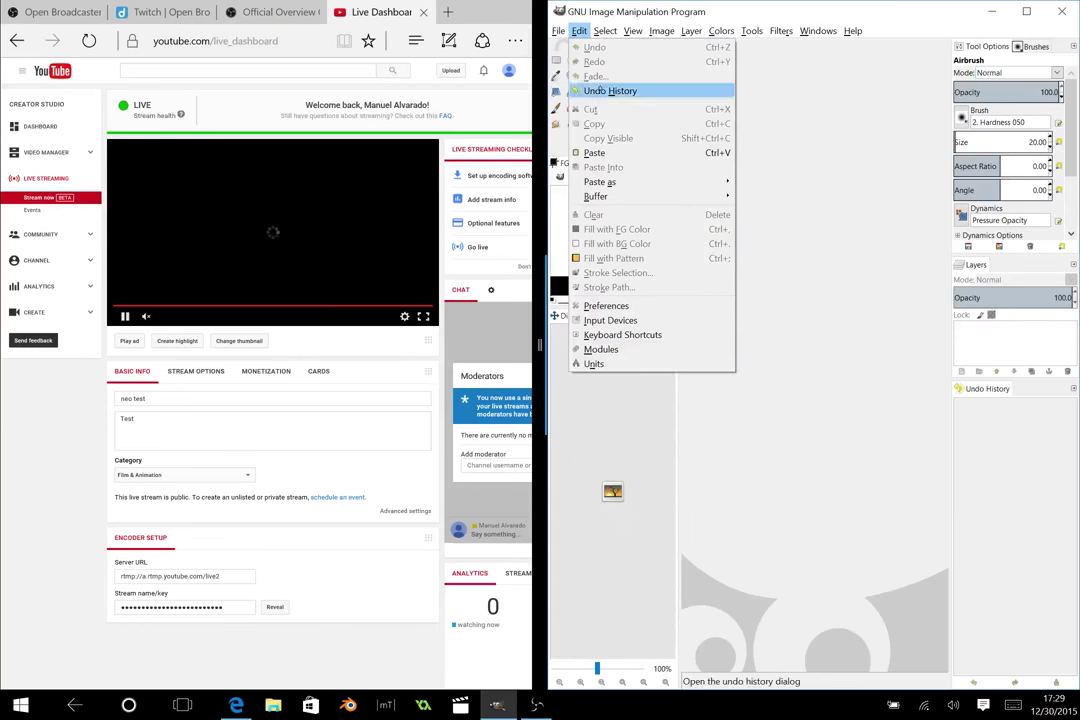
pyautogui.moveTo(558, 31)
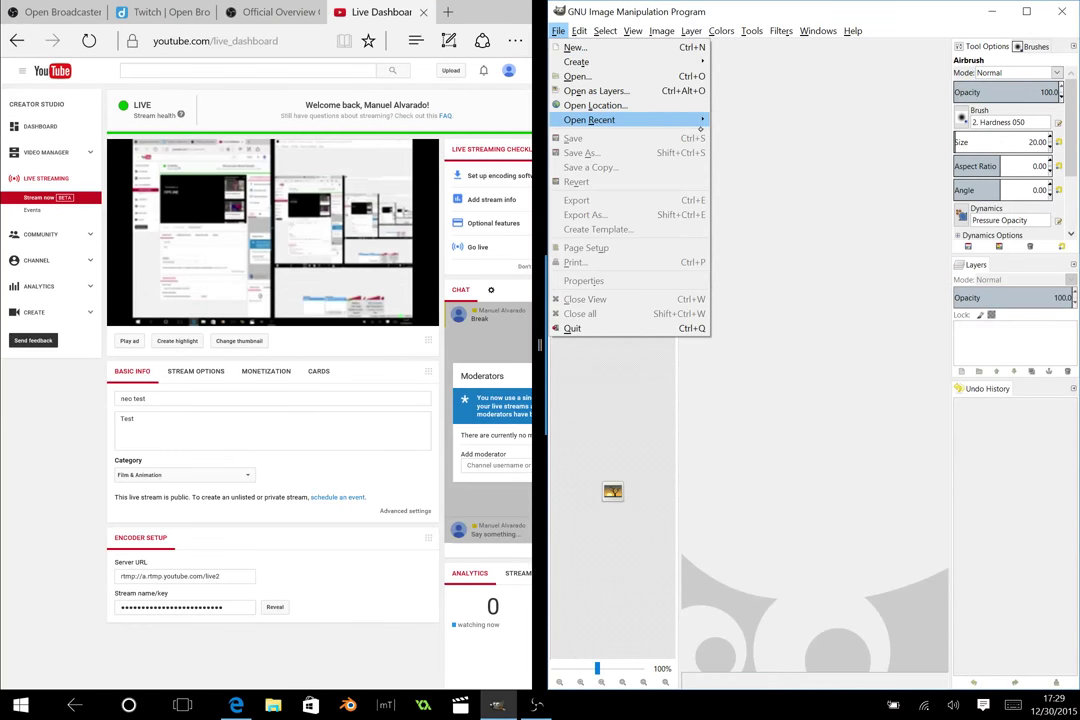
pyautogui.moveTo(690, 119)
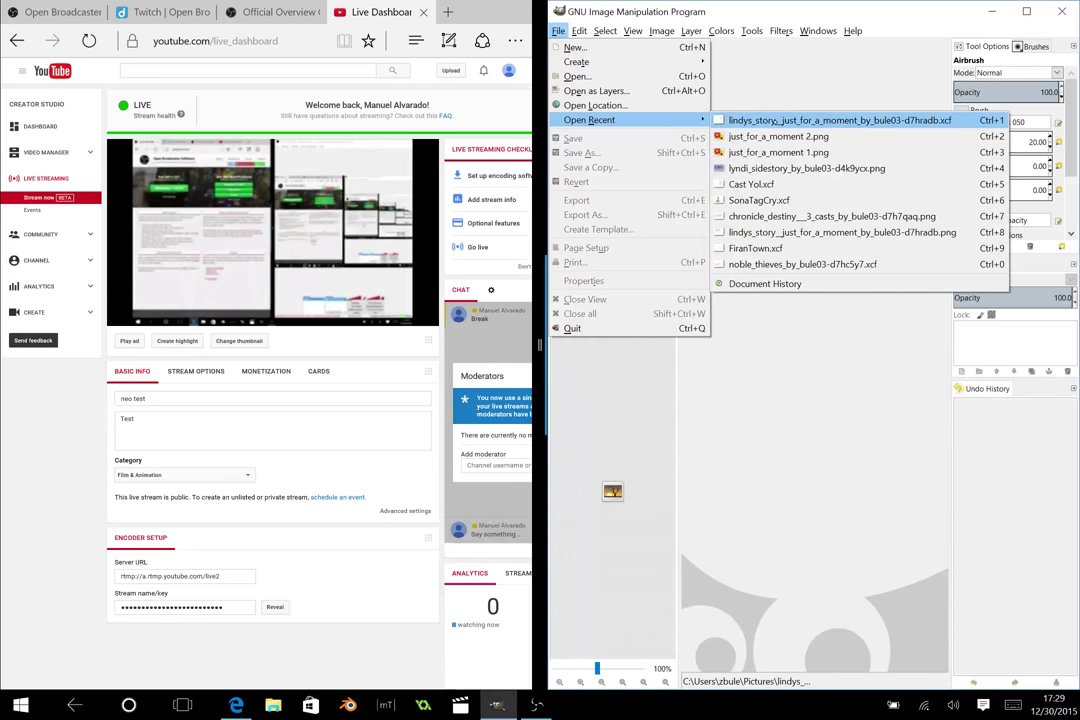
pyautogui.click(877, 120)
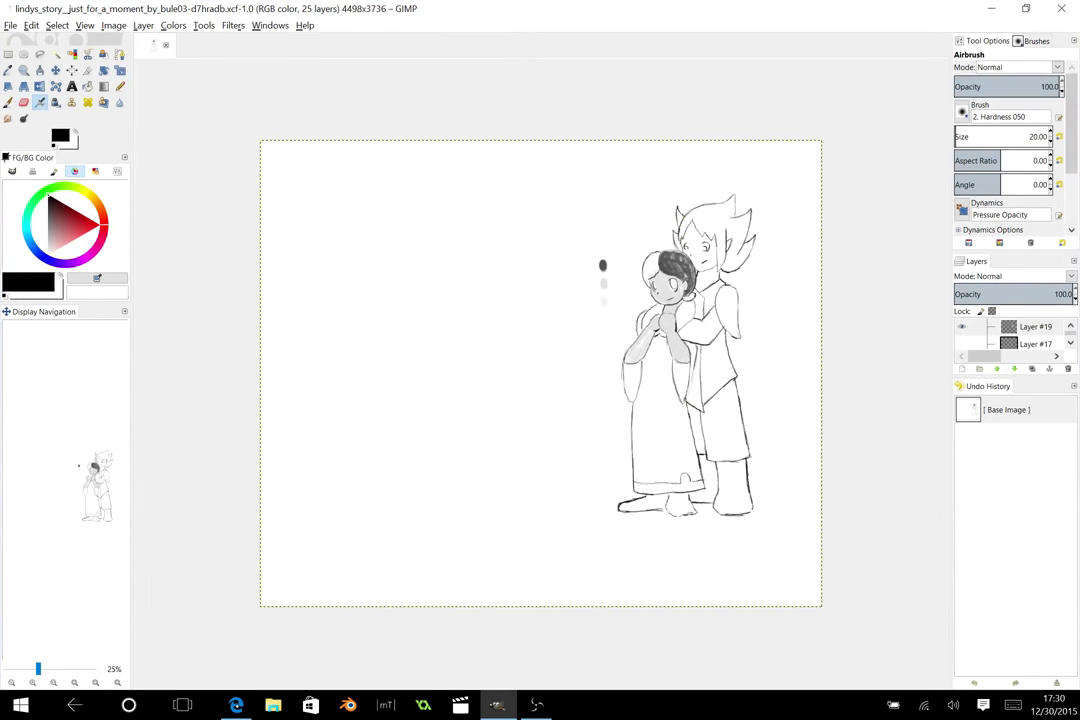
# Bring back the browser with the live dashboard and snap it to half the screen beside GIMP
pyautogui.click(238, 707)
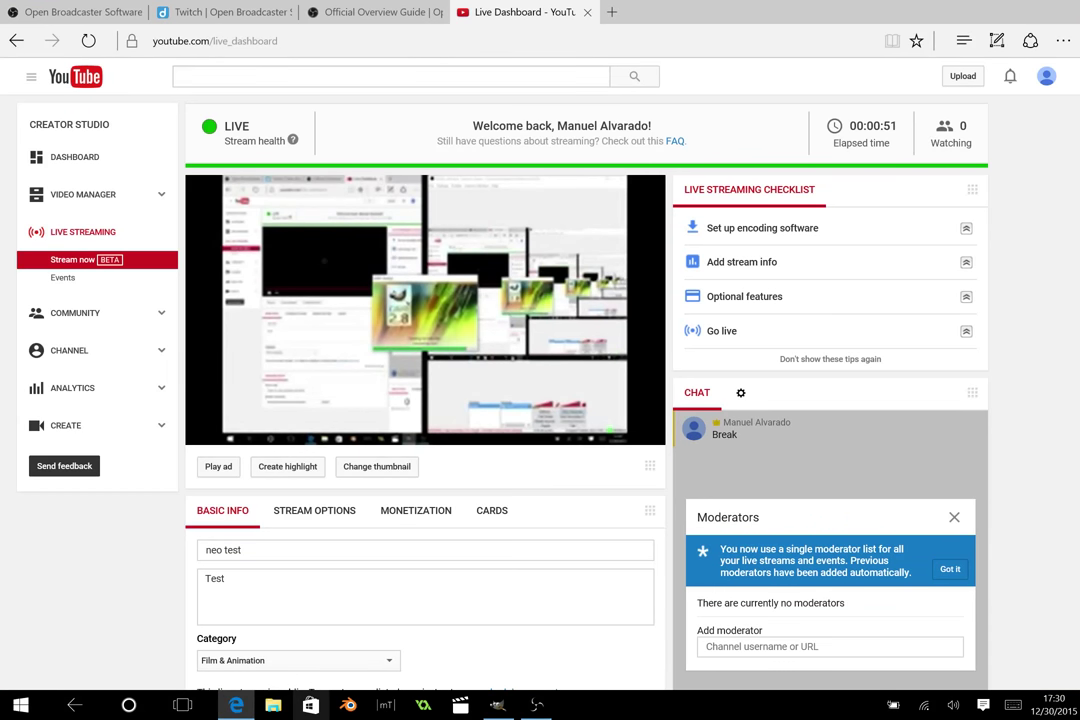
pyautogui.moveTo(680, 2); pyautogui.dragTo(354, 279)
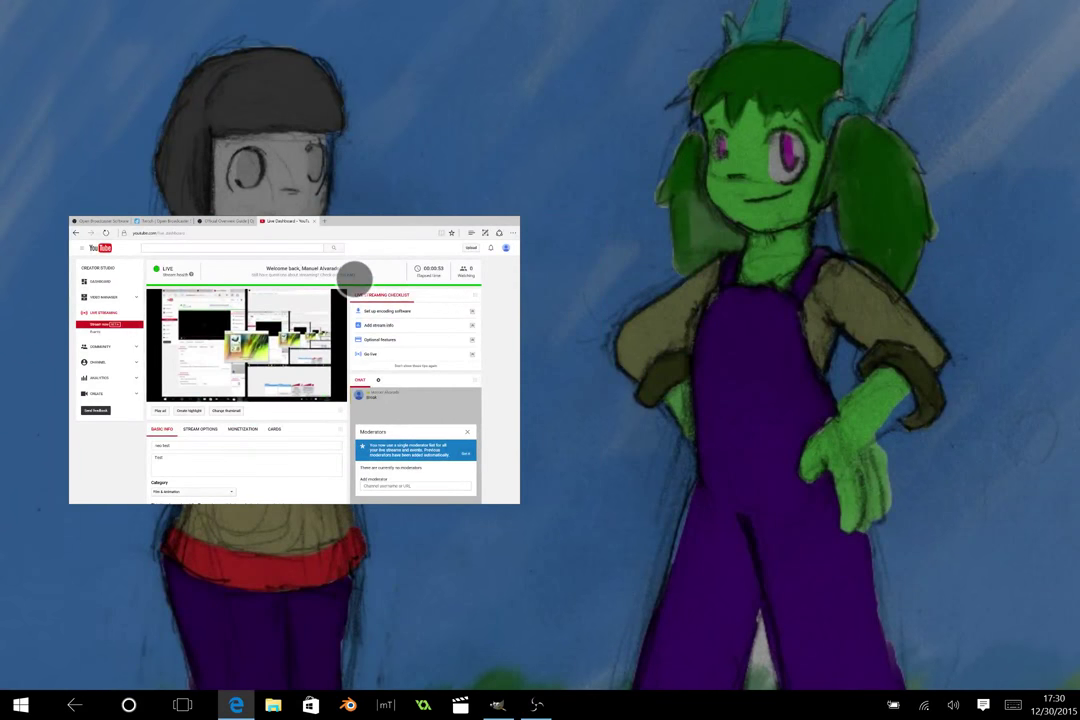
pyautogui.moveTo(355, 278); pyautogui.dragTo(5, 300)
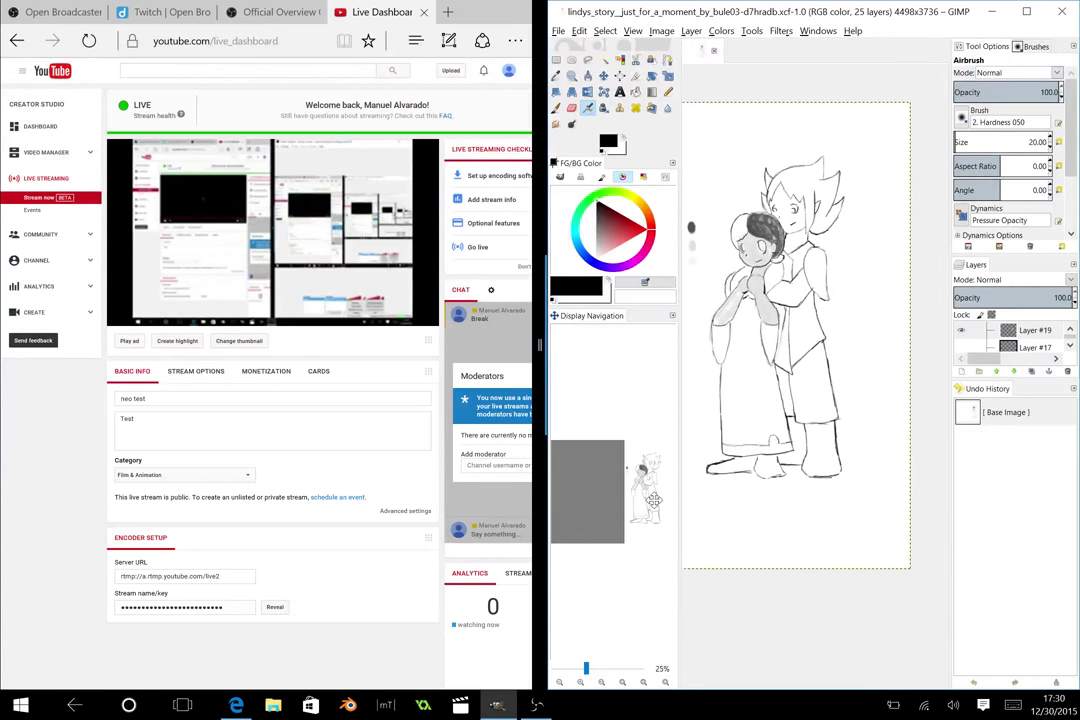
# Frame the girl's head at 50% zoom and set up the Paintbrush with the Pencil preset
pyautogui.click(580, 682)
pyautogui.click(580, 682)
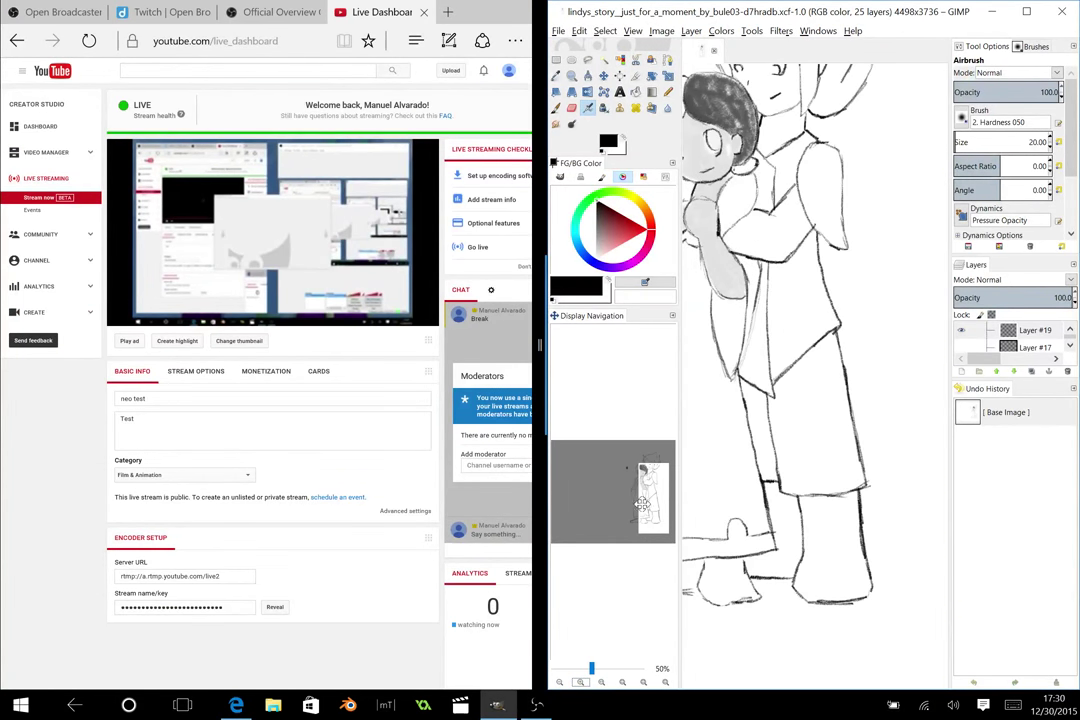
pyautogui.moveTo(642, 502); pyautogui.dragTo(635, 477)
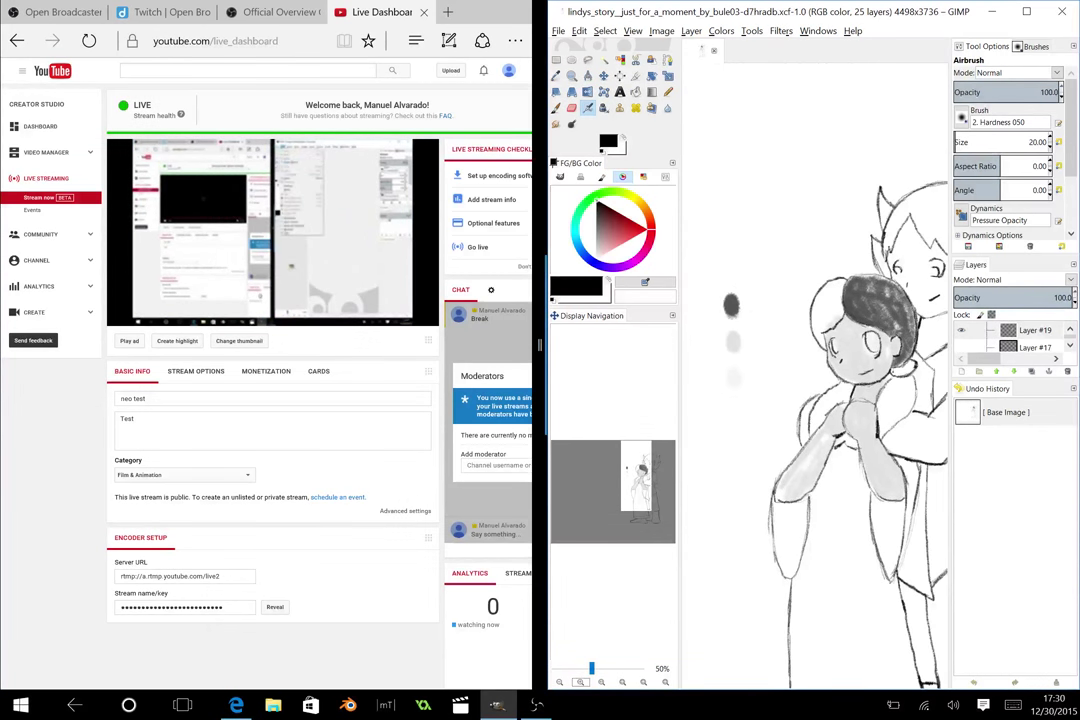
pyautogui.click(999, 246)
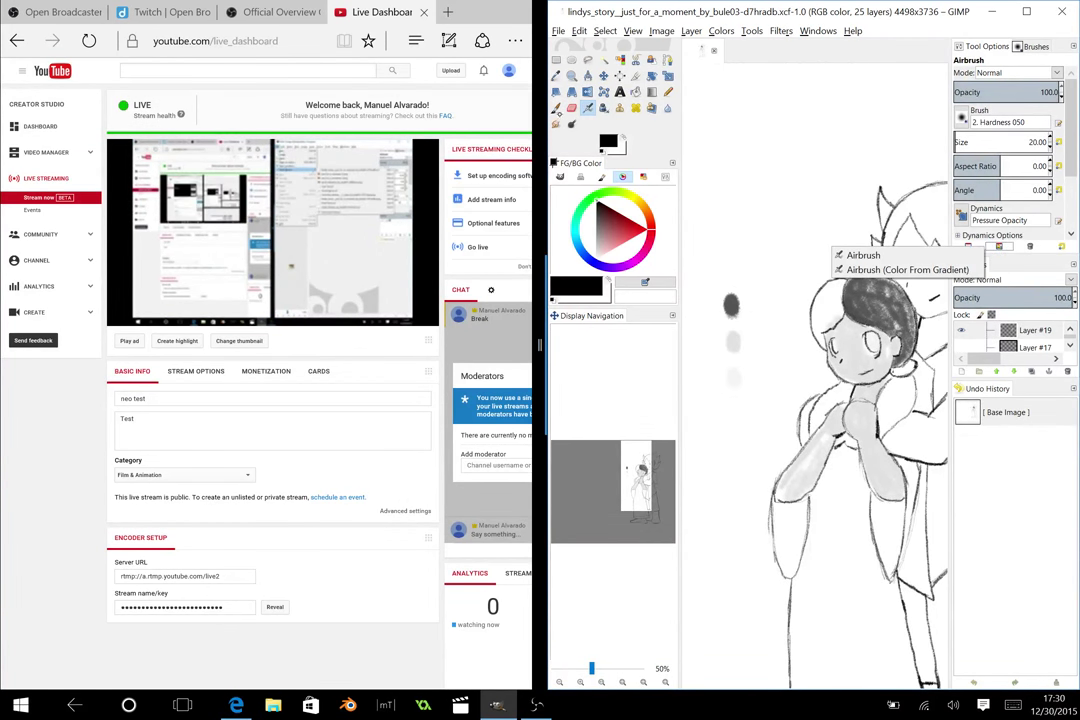
pyautogui.click(766, 180)
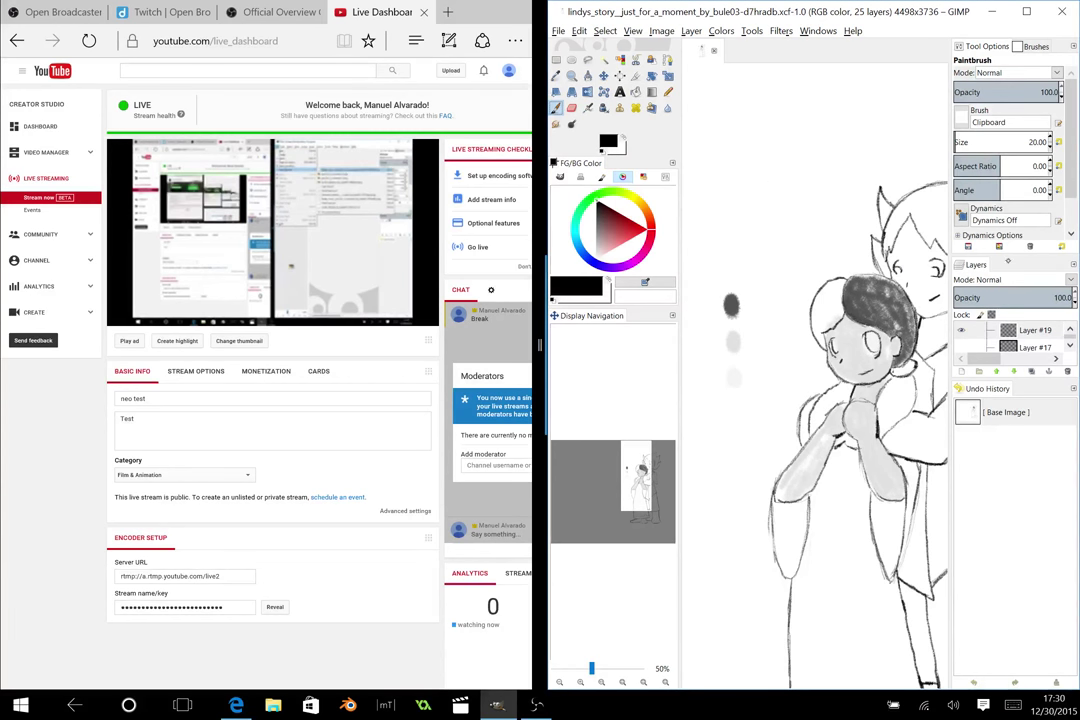
pyautogui.click(999, 246)
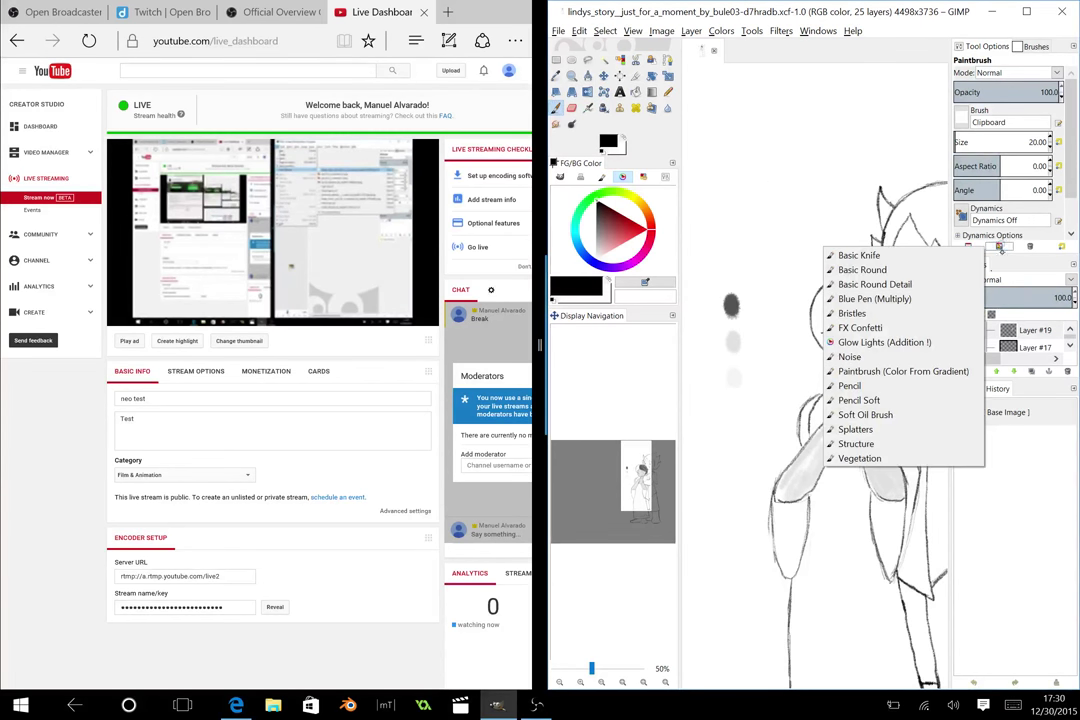
pyautogui.click(882, 385)
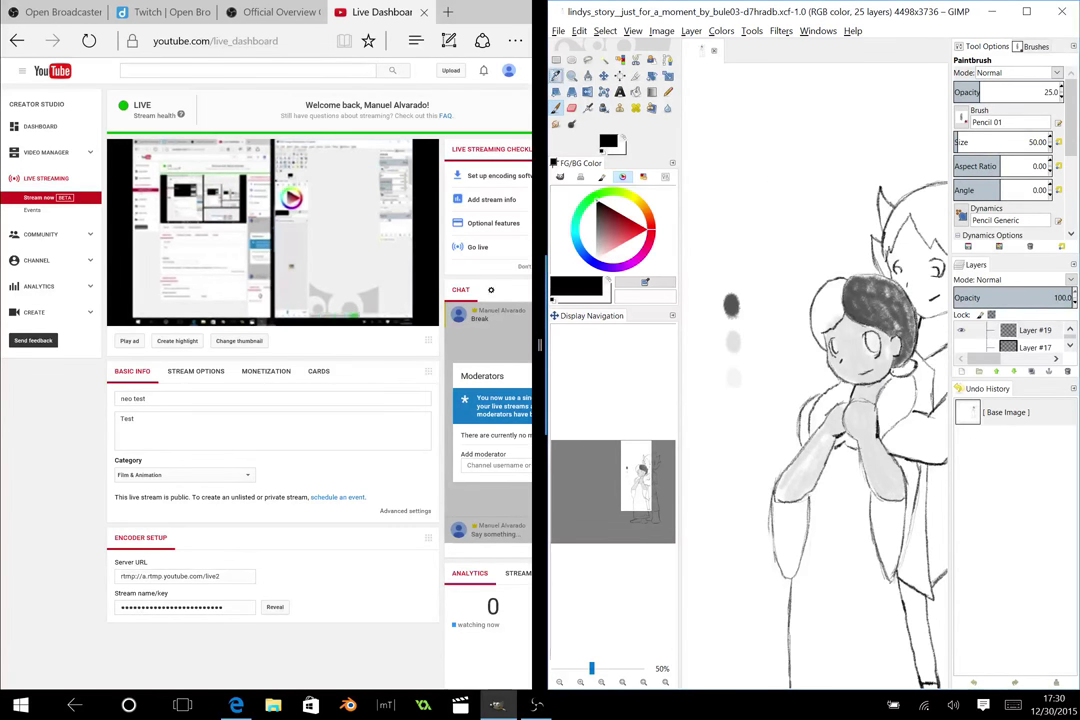
# Sample the dark grey swatch (535353) and shade the girl's hair and both pigtails with the Paintbrush
pyautogui.press('o')
pyautogui.click(733, 300)
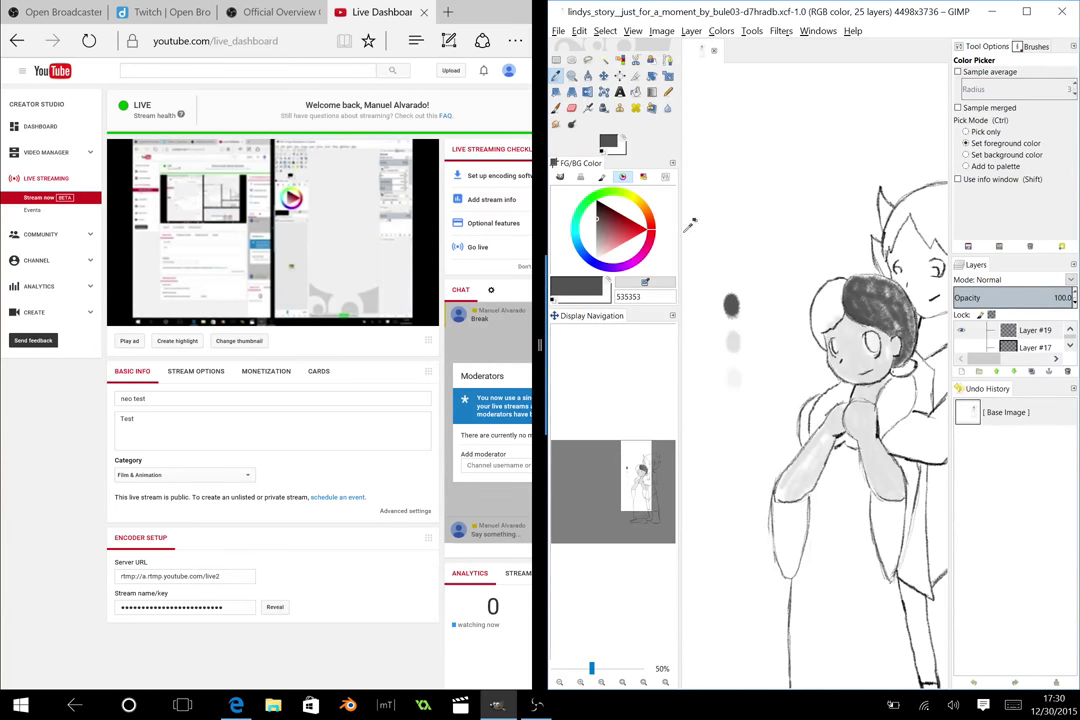
pyautogui.press('p')
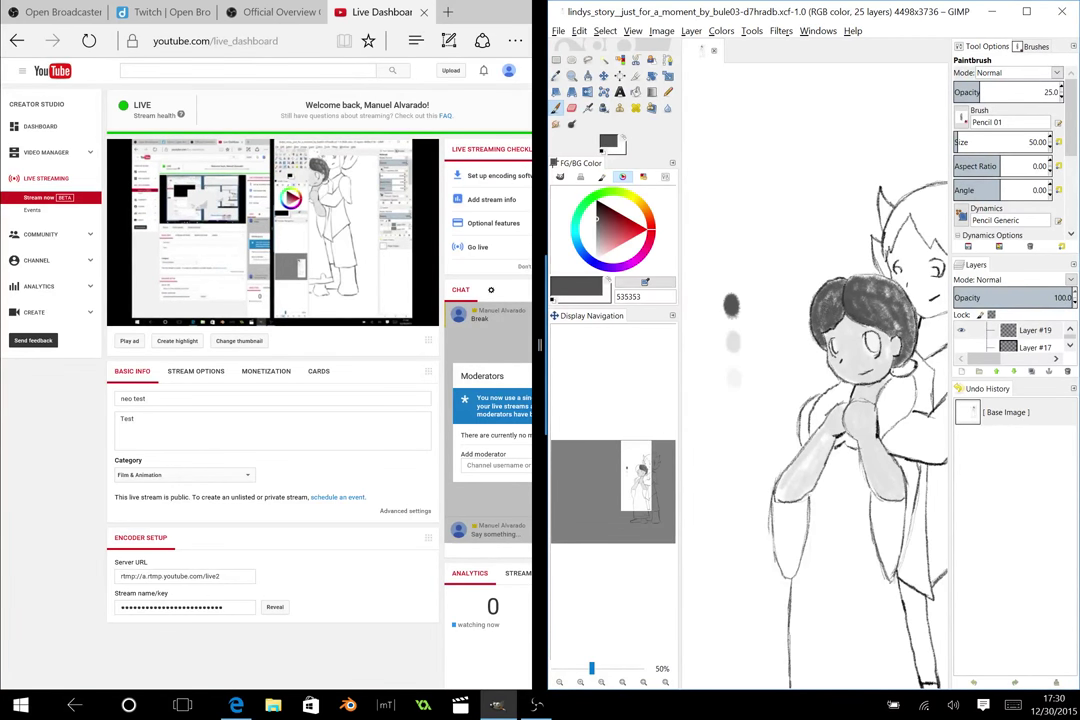
pyautogui.moveTo(880, 390); pyautogui.dragTo(890, 402)
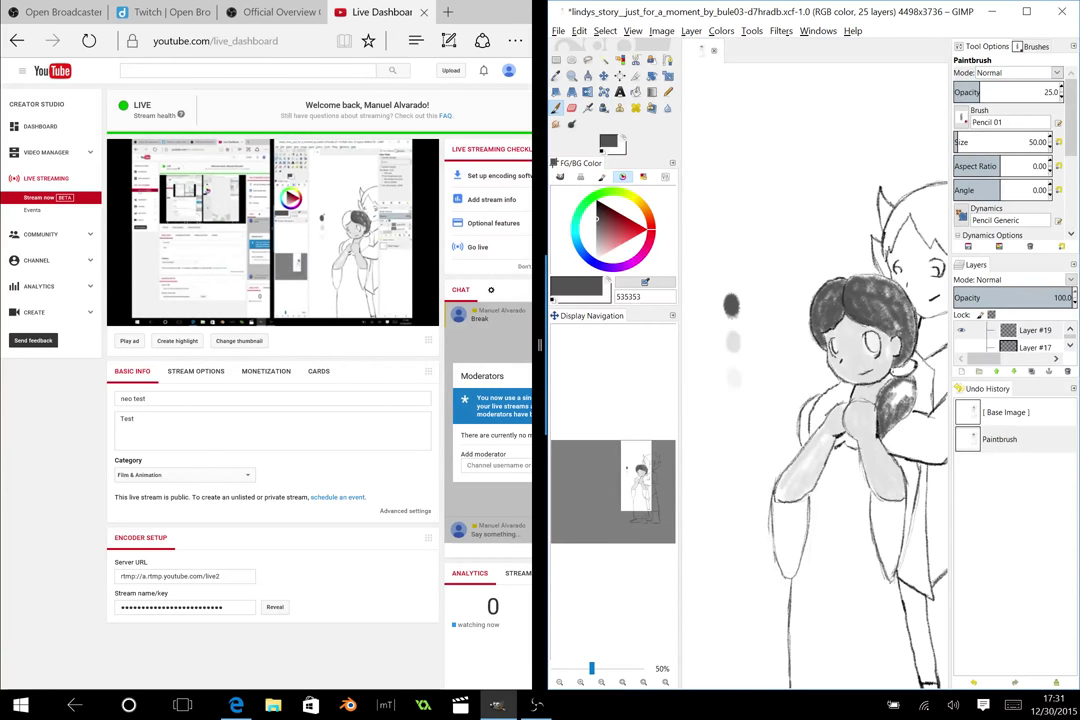
pyautogui.moveTo(891, 394); pyautogui.dragTo(899, 409)
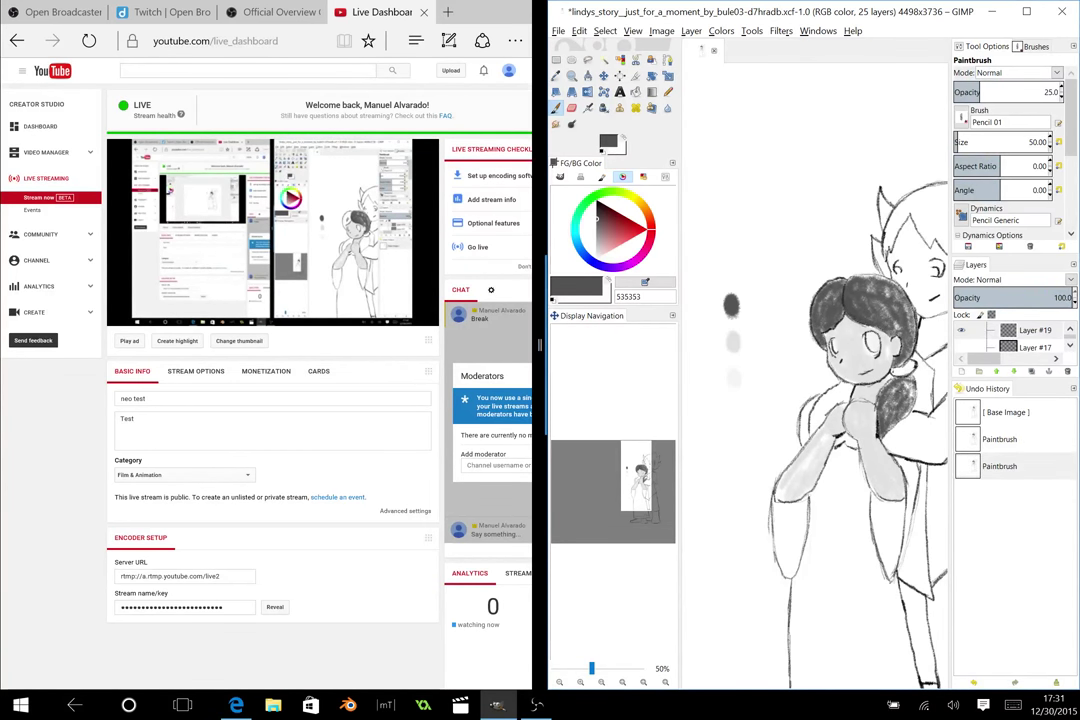
pyautogui.moveTo(895, 385); pyautogui.dragTo(840, 425)
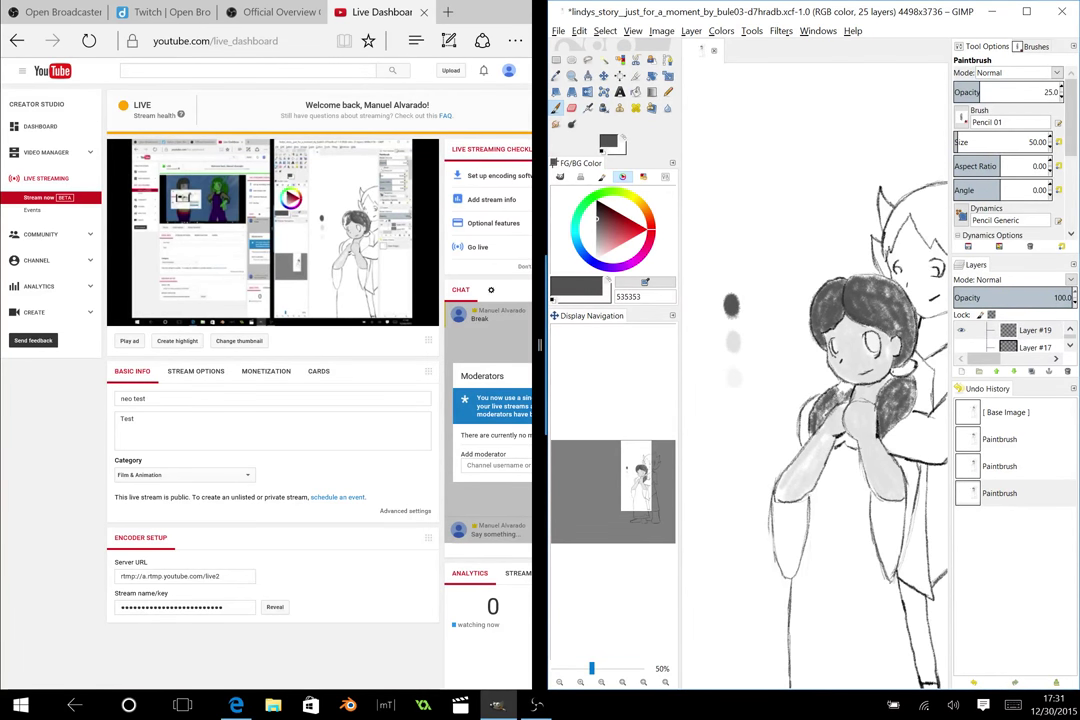
pyautogui.moveTo(806, 445); pyautogui.dragTo(905, 410)
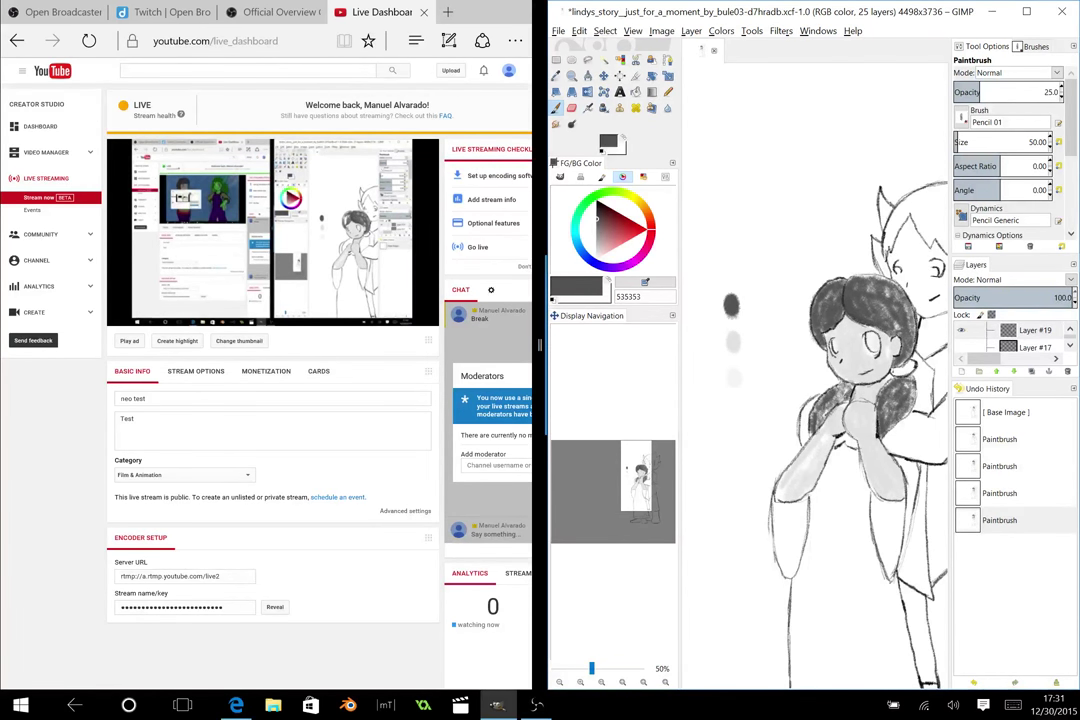
pyautogui.moveTo(808, 465); pyautogui.dragTo(905, 430)
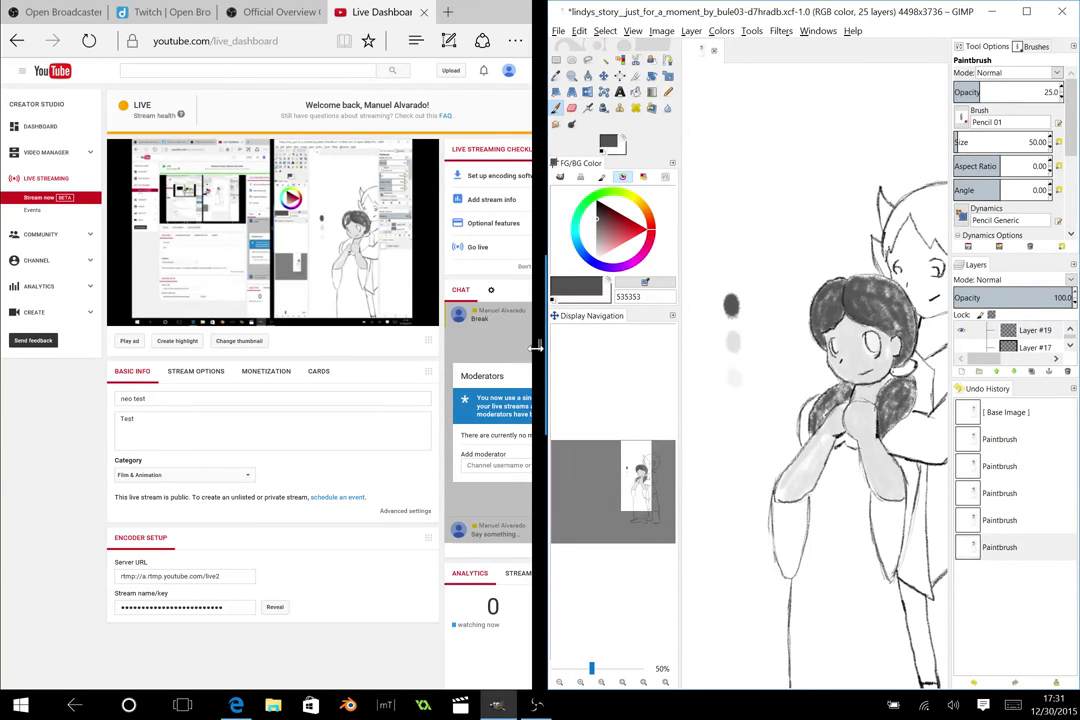
# Expand GIMP to the full screen and check the stream preview on the YouTube live dashboard
pyautogui.moveTo(540, 345); pyautogui.dragTo(83, 345)
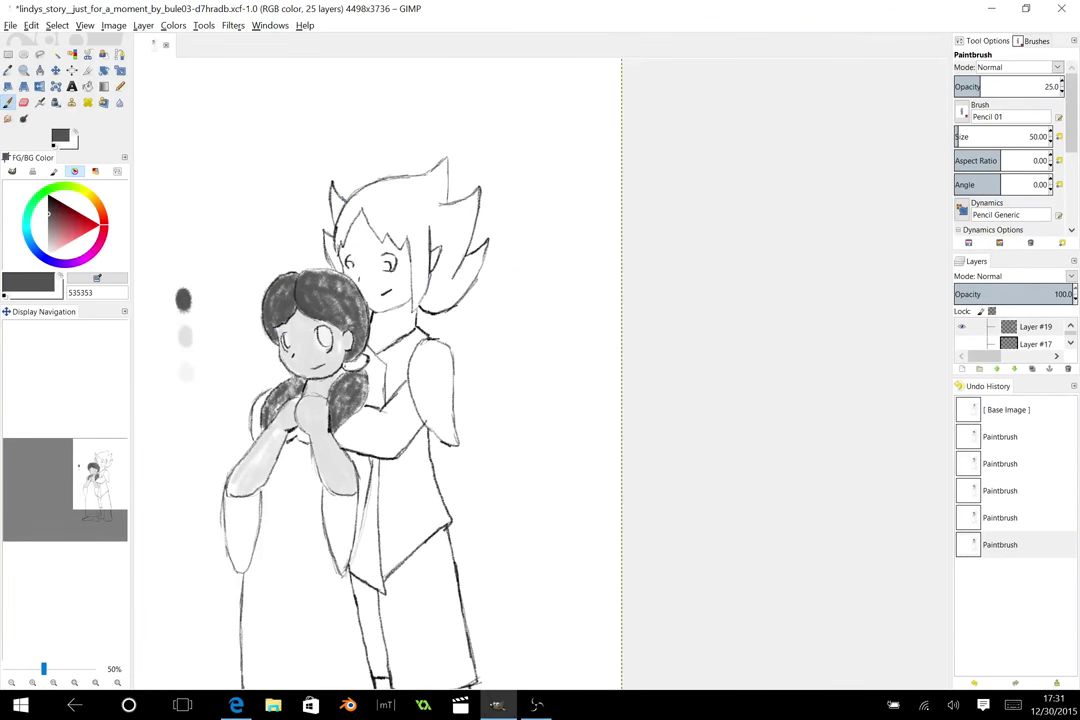
pyautogui.click(236, 705)
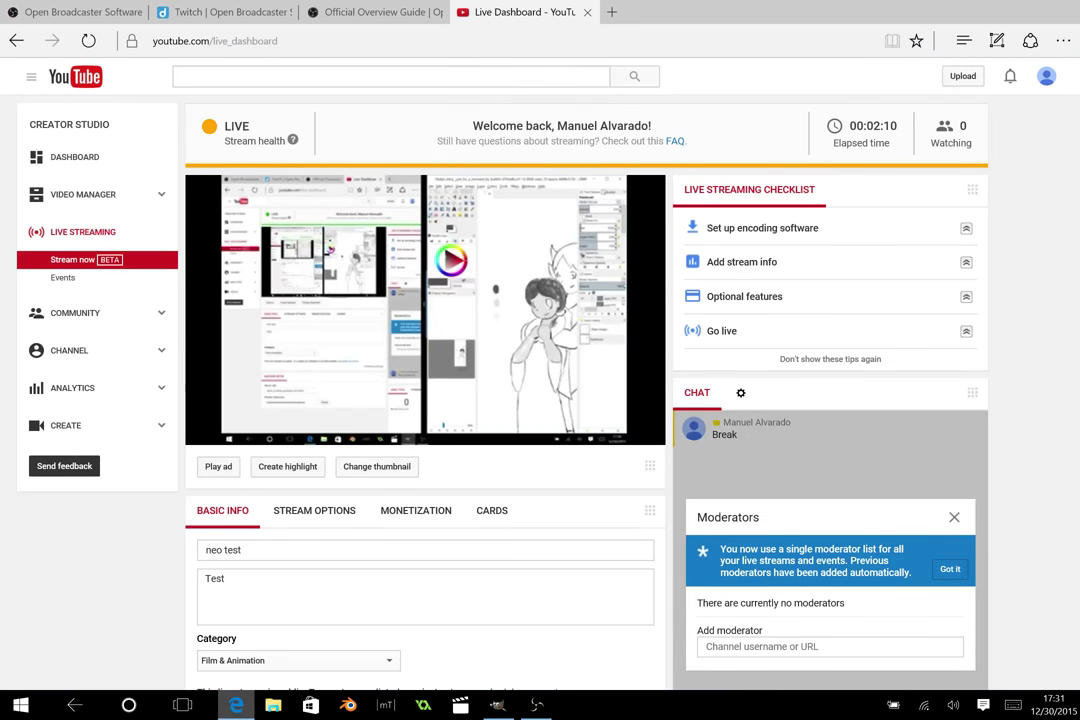
pyautogui.scroll(-3, 629, 441)
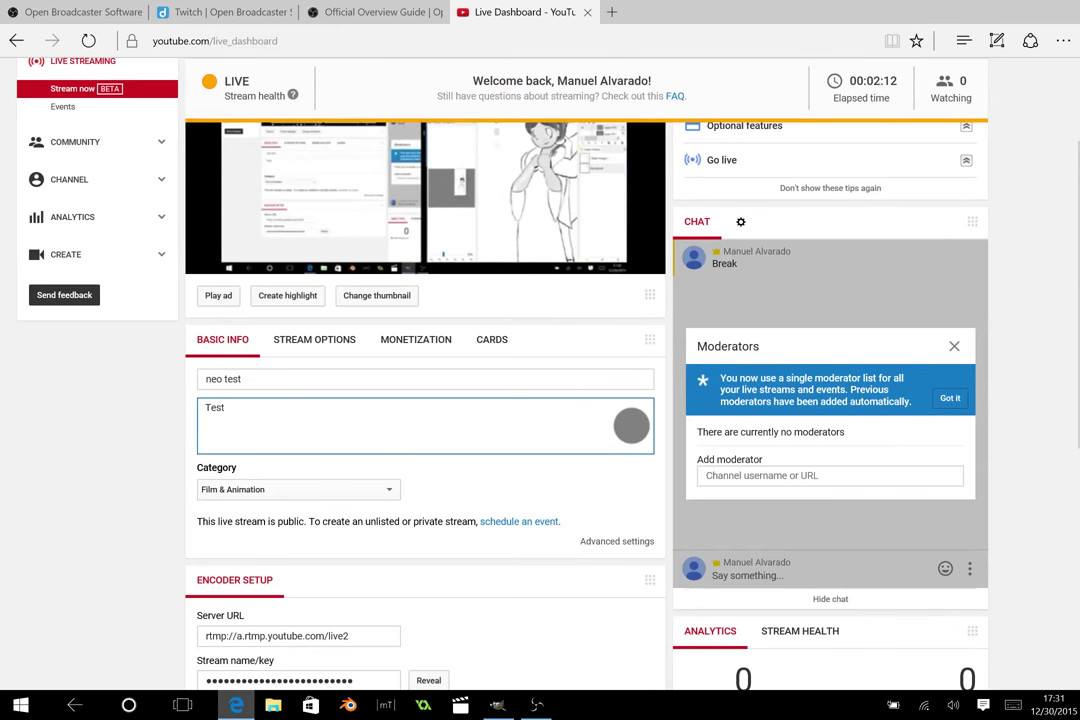
pyautogui.scroll(3, 629, 430)
# Switch back to GIMP and add another dark grey brush stroke to the girl's drawing
pyautogui.press('super+Tab')
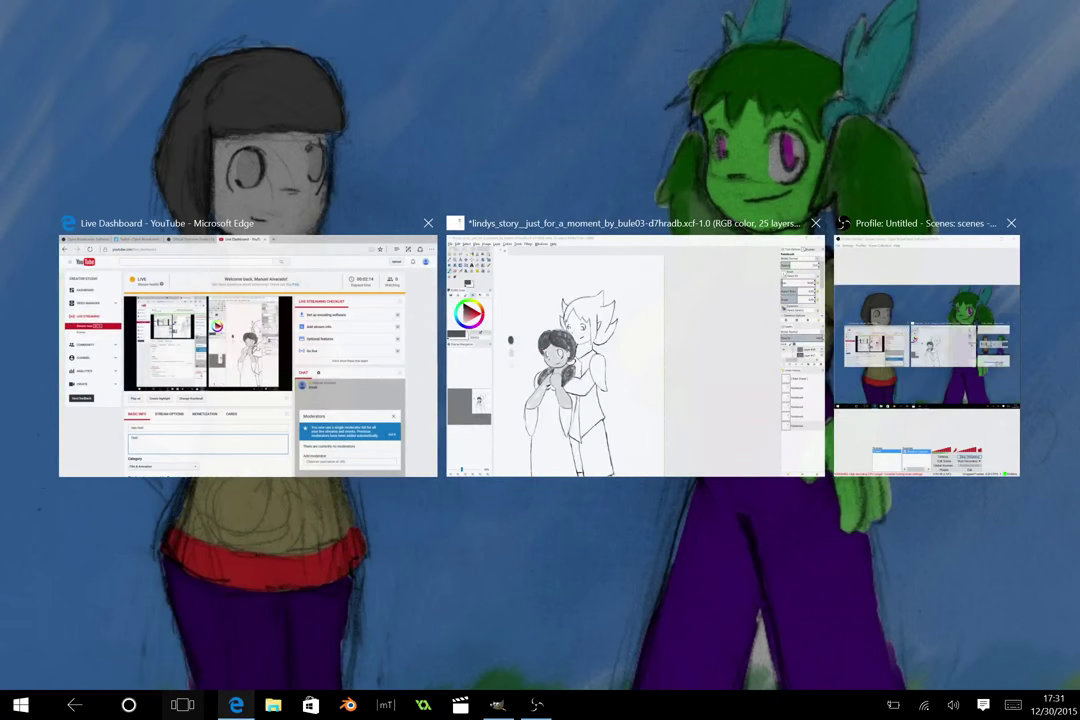
pyautogui.click(625, 375)
pyautogui.moveTo(238, 333); pyautogui.dragTo(232, 353)
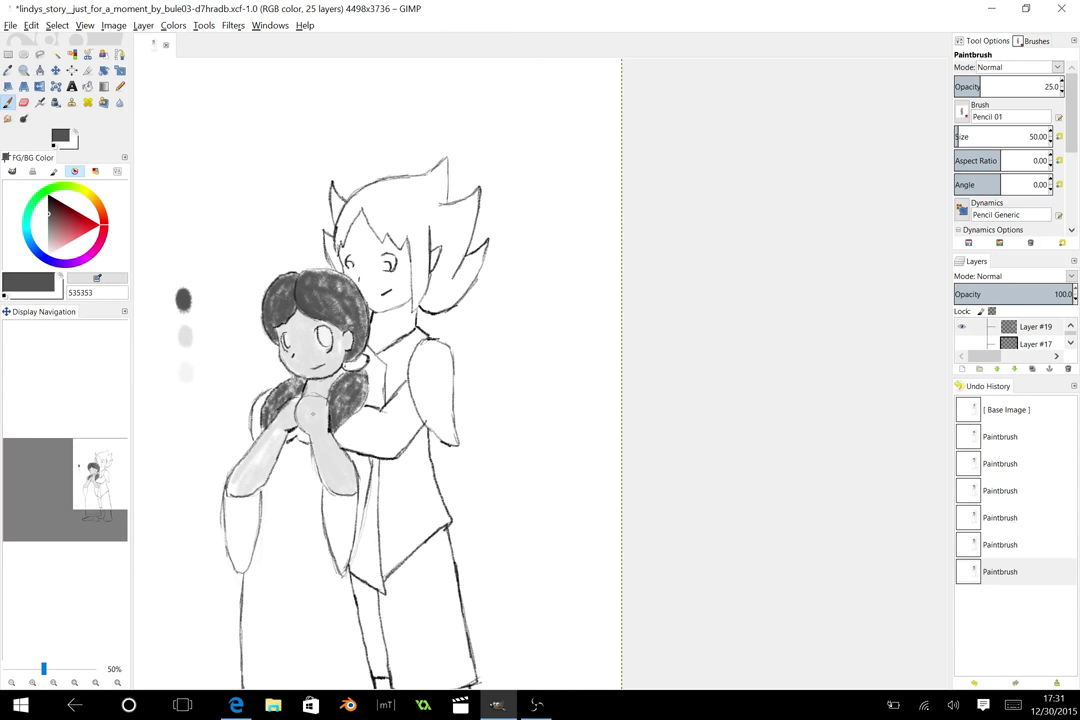
# Sample the light grey swatch (e1e1e1) and shade the girl's forearm and both feet with the Paintbrush
pyautogui.moveTo(103, 485); pyautogui.dragTo(102, 498)
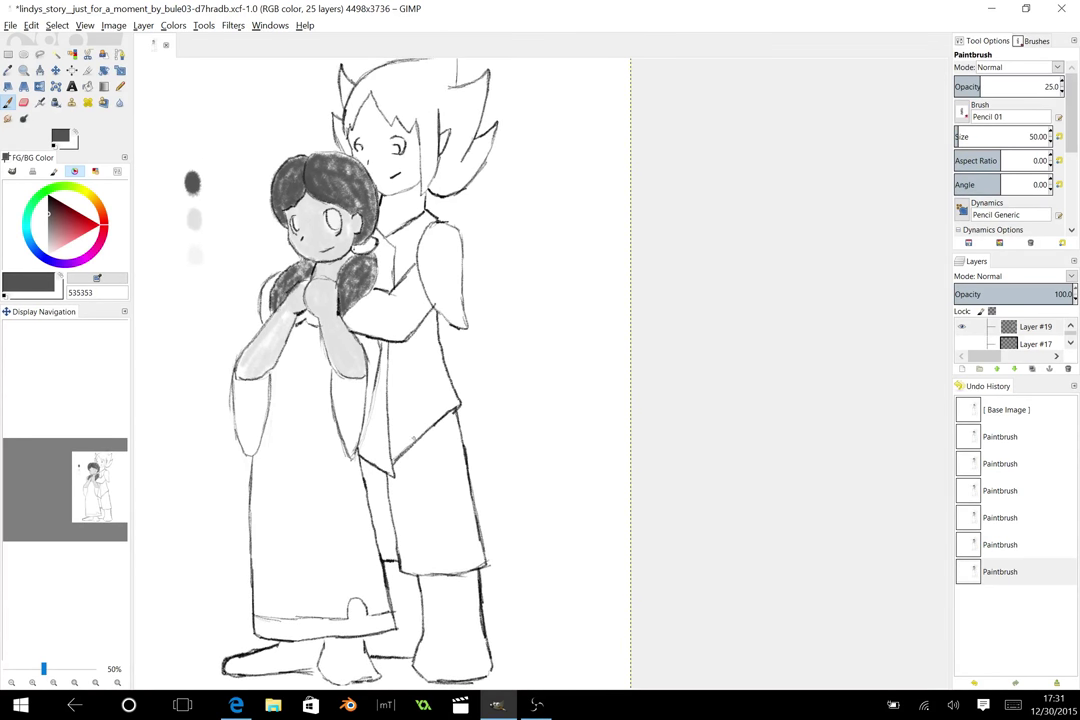
pyautogui.click(8, 71)
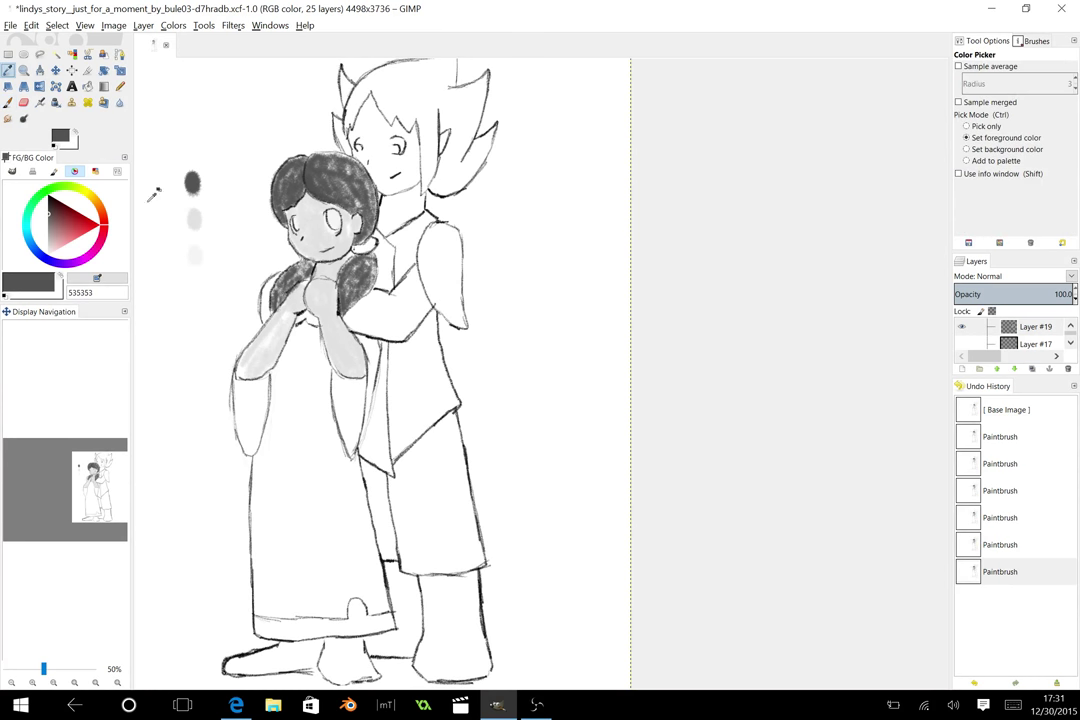
pyautogui.click(198, 219)
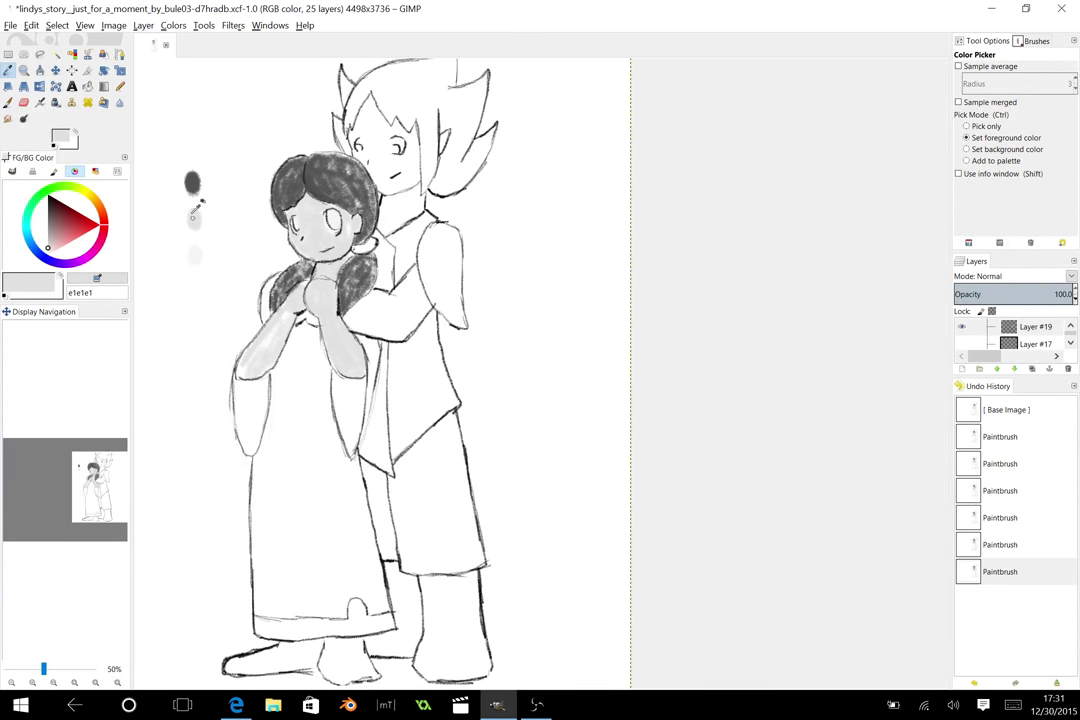
pyautogui.click(9, 103)
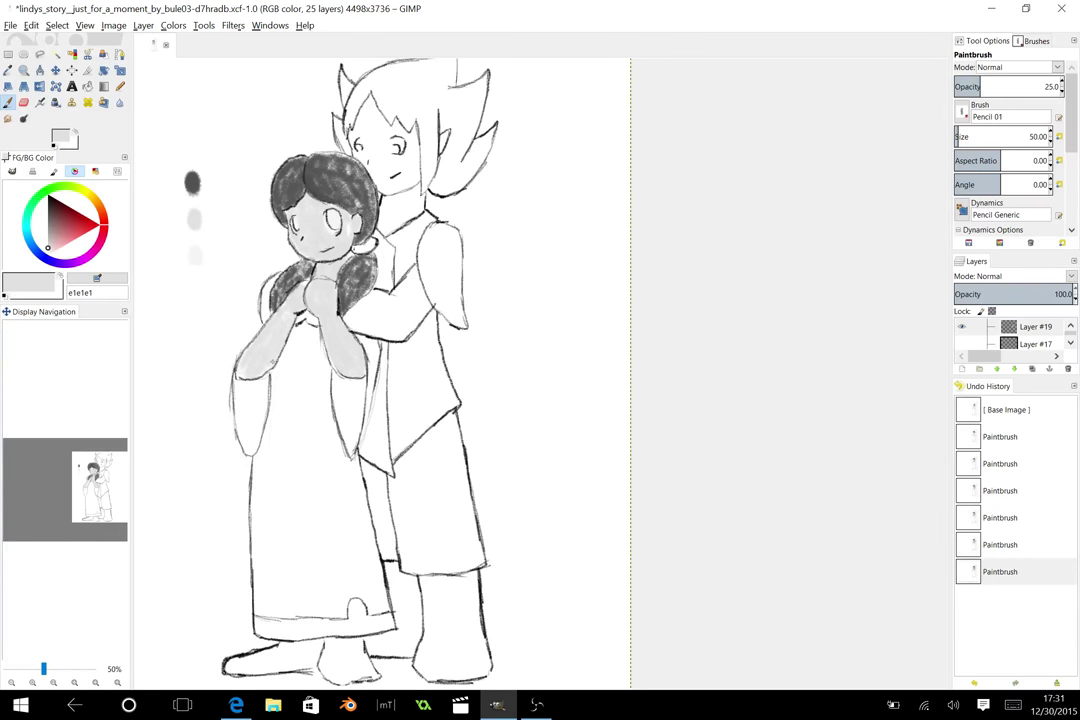
pyautogui.moveTo(272, 362); pyautogui.dragTo(265, 370)
pyautogui.moveTo(332, 657); pyautogui.dragTo(334, 675)
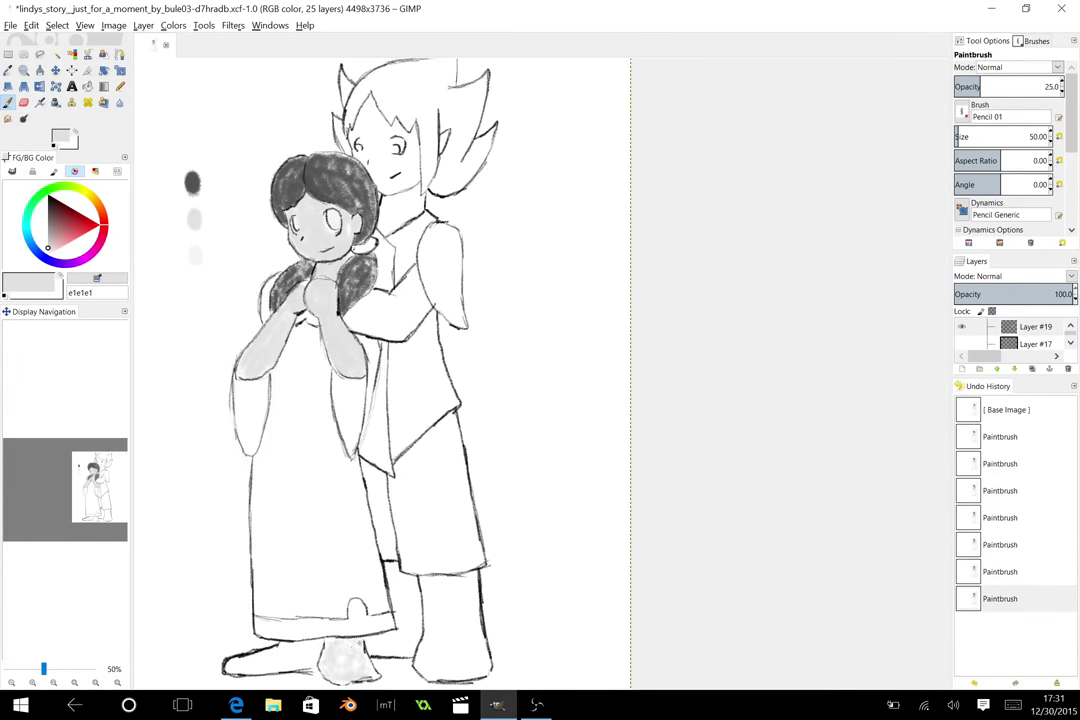
pyautogui.moveTo(297, 658)
pyautogui.mouseDown()
pyautogui.moveTo(237, 662)
pyautogui.moveTo(305, 648)
pyautogui.mouseUp()
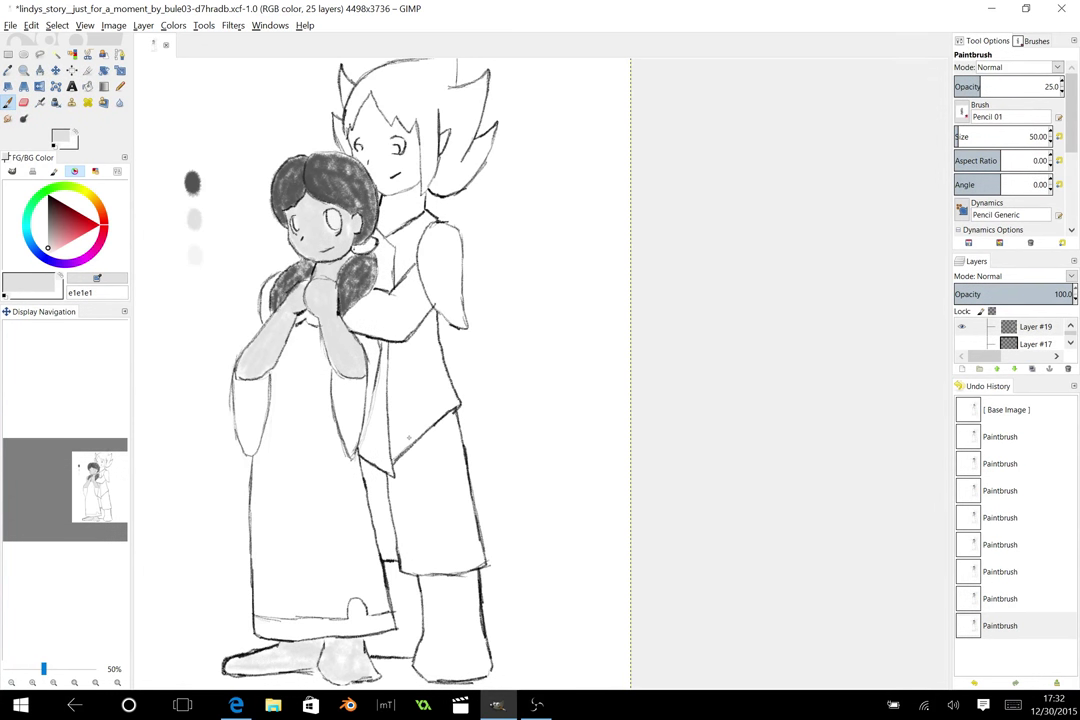
# Set the foreground colour to red bd1d1d, paint a swatch below the grey ones and fill the girl's hair tie
pyautogui.click(78, 224)
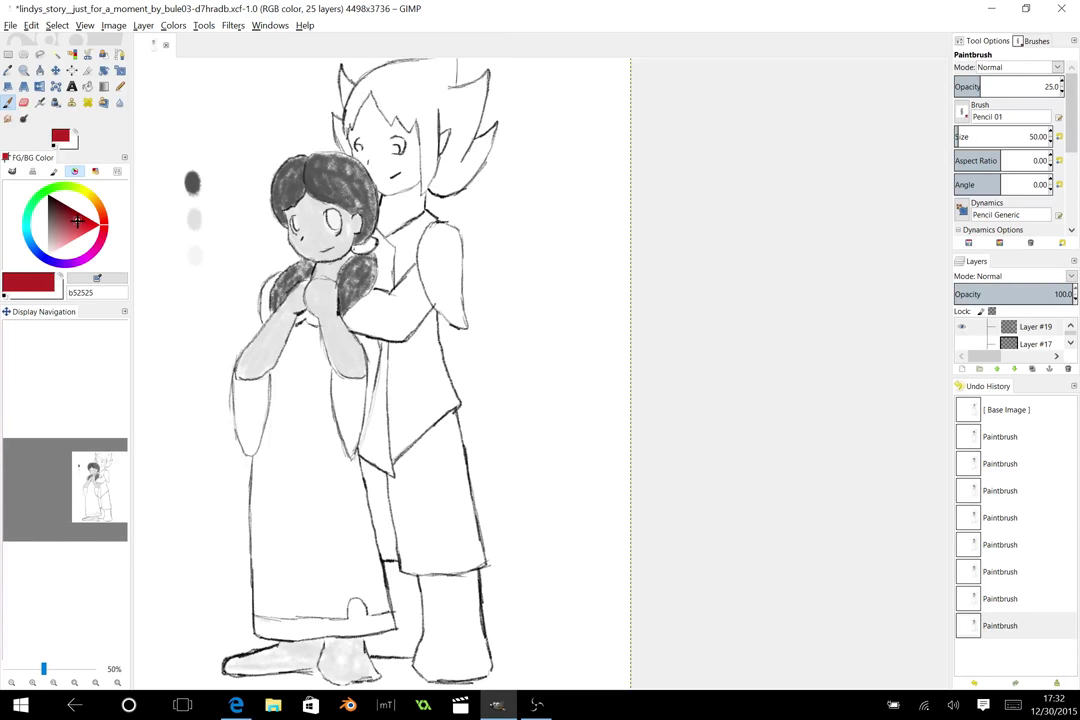
pyautogui.click(80, 220)
pyautogui.moveTo(191, 309); pyautogui.dragTo(203, 306)
pyautogui.moveTo(195, 289); pyautogui.dragTo(199, 294)
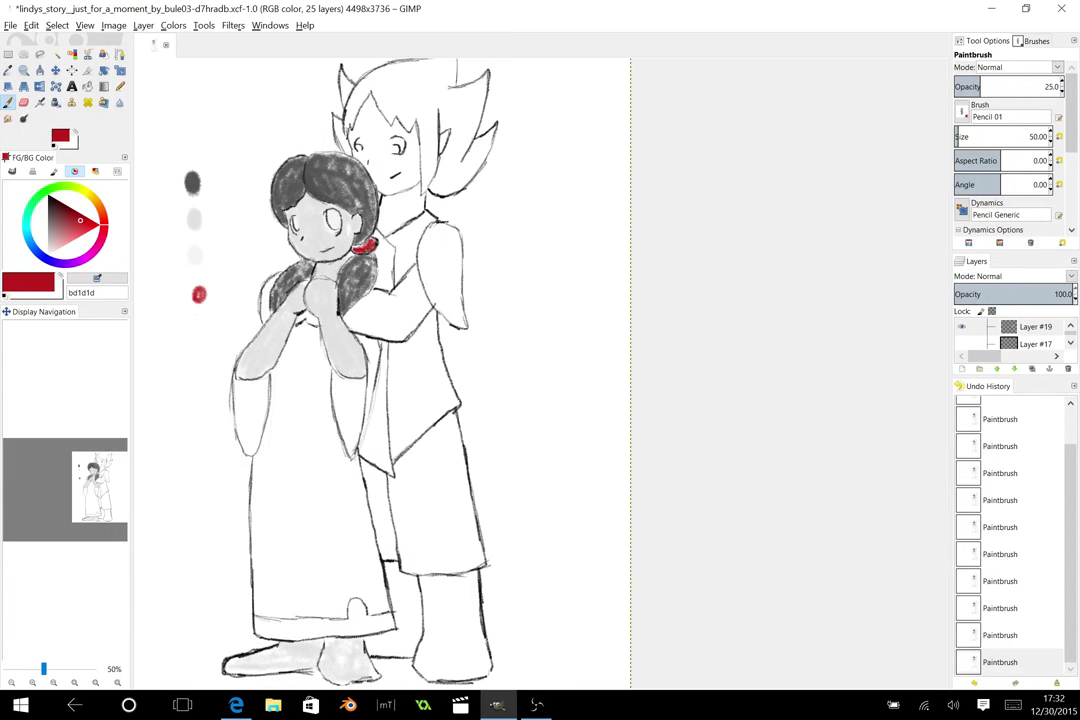
# Paint the girl's sleeve nearest the boy and the narrow cloth area behind it red with the Paintbrush
pyautogui.moveTo(359, 338); pyautogui.dragTo(375, 354)
pyautogui.moveTo(376, 341)
pyautogui.mouseDown()
pyautogui.moveTo(368, 424)
pyautogui.moveTo(376, 400)
pyautogui.moveTo(365, 440)
pyautogui.moveTo(366, 412)
pyautogui.moveTo(351, 447)
pyautogui.mouseUp()
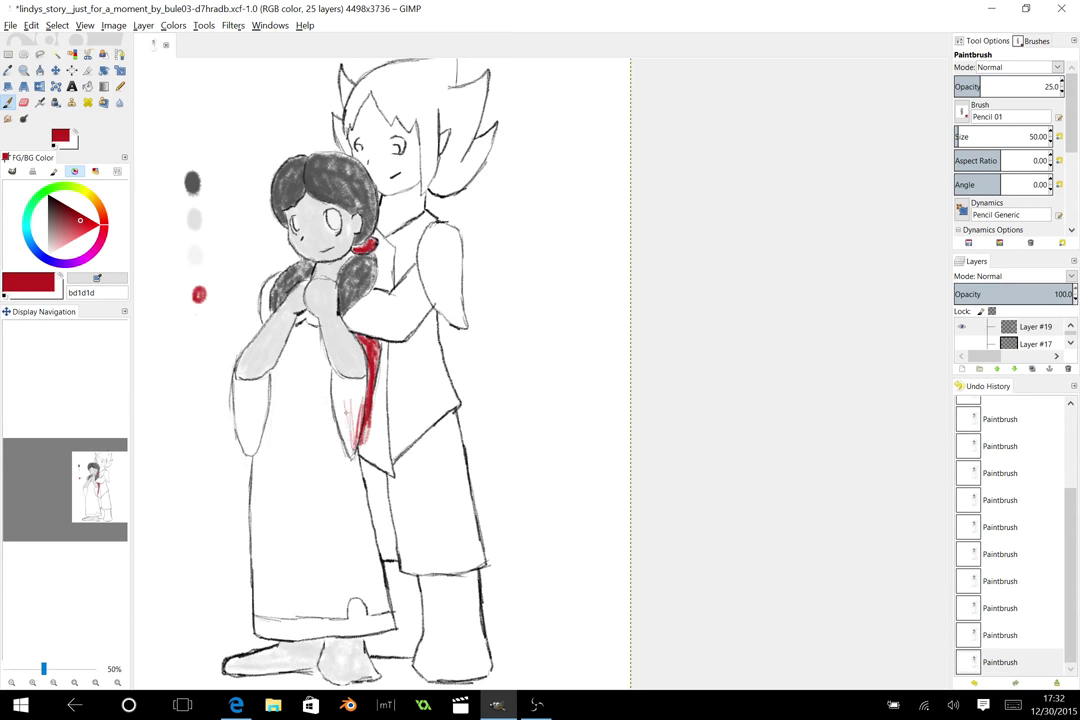
pyautogui.moveTo(346, 400)
pyautogui.mouseDown()
pyautogui.moveTo(344, 434)
pyautogui.moveTo(338, 412)
pyautogui.moveTo(348, 408)
pyautogui.moveTo(361, 414)
pyautogui.moveTo(366, 446)
pyautogui.moveTo(349, 446)
pyautogui.mouseUp()
pyautogui.moveTo(354, 437)
pyautogui.mouseDown()
pyautogui.moveTo(366, 382)
pyautogui.moveTo(346, 392)
pyautogui.moveTo(346, 424)
pyautogui.mouseUp()
# Fill the girl's other sleeve and the hem band of her dress, including its small rounded tab, with red strokes
pyautogui.moveTo(268, 387)
pyautogui.mouseDown()
pyautogui.moveTo(249, 450)
pyautogui.moveTo(237, 405)
pyautogui.moveTo(244, 447)
pyautogui.mouseUp()
pyautogui.moveTo(241, 390)
pyautogui.mouseDown()
pyautogui.moveTo(241, 433)
pyautogui.moveTo(239, 398)
pyautogui.mouseUp()
pyautogui.moveTo(245, 383); pyautogui.dragTo(248, 445)
pyautogui.moveTo(246, 394); pyautogui.dragTo(246, 436)
pyautogui.moveTo(240, 381)
pyautogui.mouseDown()
pyautogui.moveTo(268, 381)
pyautogui.moveTo(252, 446)
pyautogui.moveTo(241, 441)
pyautogui.mouseUp()
pyautogui.moveTo(242, 409); pyautogui.dragTo(241, 445)
pyautogui.moveTo(238, 393)
pyautogui.mouseDown()
pyautogui.moveTo(238, 441)
pyautogui.moveTo(237, 412)
pyautogui.mouseUp()
pyautogui.moveTo(236, 407); pyautogui.dragTo(235, 450)
pyautogui.moveTo(237, 388)
pyautogui.mouseDown()
pyautogui.moveTo(255, 432)
pyautogui.moveTo(260, 405)
pyautogui.moveTo(248, 386)
pyautogui.mouseUp()
pyautogui.moveTo(320, 630)
pyautogui.mouseDown()
pyautogui.moveTo(263, 632)
pyautogui.moveTo(360, 625)
pyautogui.moveTo(357, 606)
pyautogui.moveTo(360, 617)
pyautogui.moveTo(387, 617)
pyautogui.moveTo(346, 632)
pyautogui.moveTo(257, 632)
pyautogui.mouseUp()
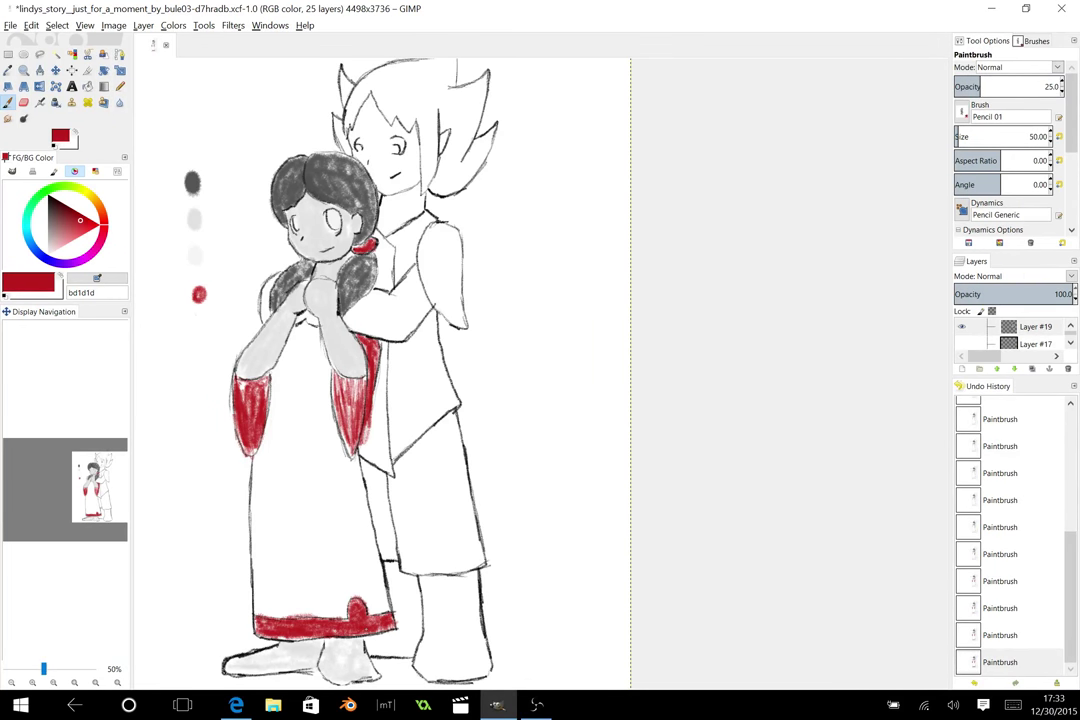
# Set the foreground colour to near-black 222222, start shading the middle of the dress and paint a swatch below the red one
pyautogui.moveTo(64, 208); pyautogui.dragTo(46, 203)
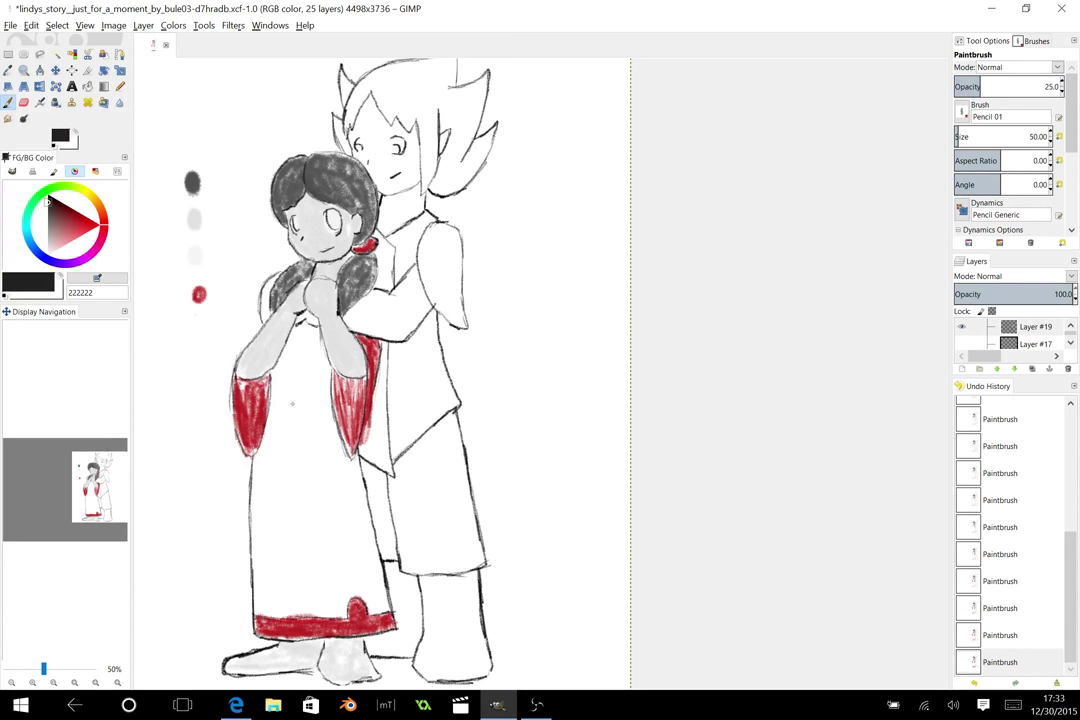
pyautogui.moveTo(302, 408); pyautogui.dragTo(298, 489)
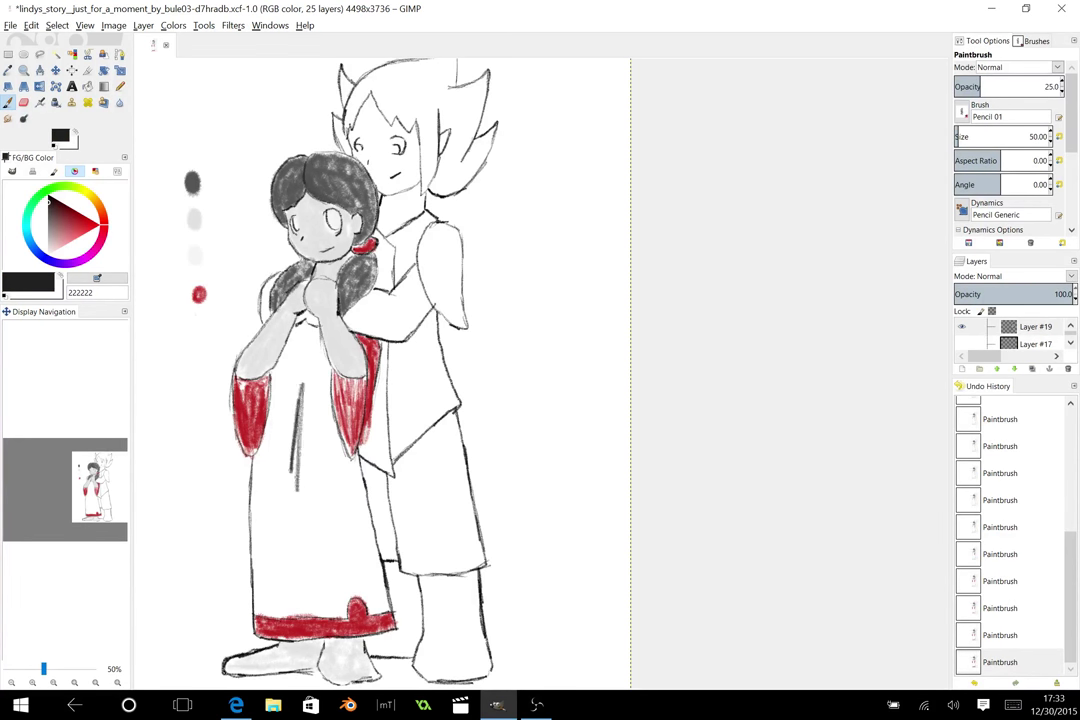
pyautogui.moveTo(305, 355)
pyautogui.mouseDown()
pyautogui.moveTo(299, 478)
pyautogui.moveTo(308, 500)
pyautogui.moveTo(303, 380)
pyautogui.moveTo(310, 510)
pyautogui.moveTo(306, 400)
pyautogui.mouseUp()
pyautogui.moveTo(197, 316); pyautogui.dragTo(207, 331)
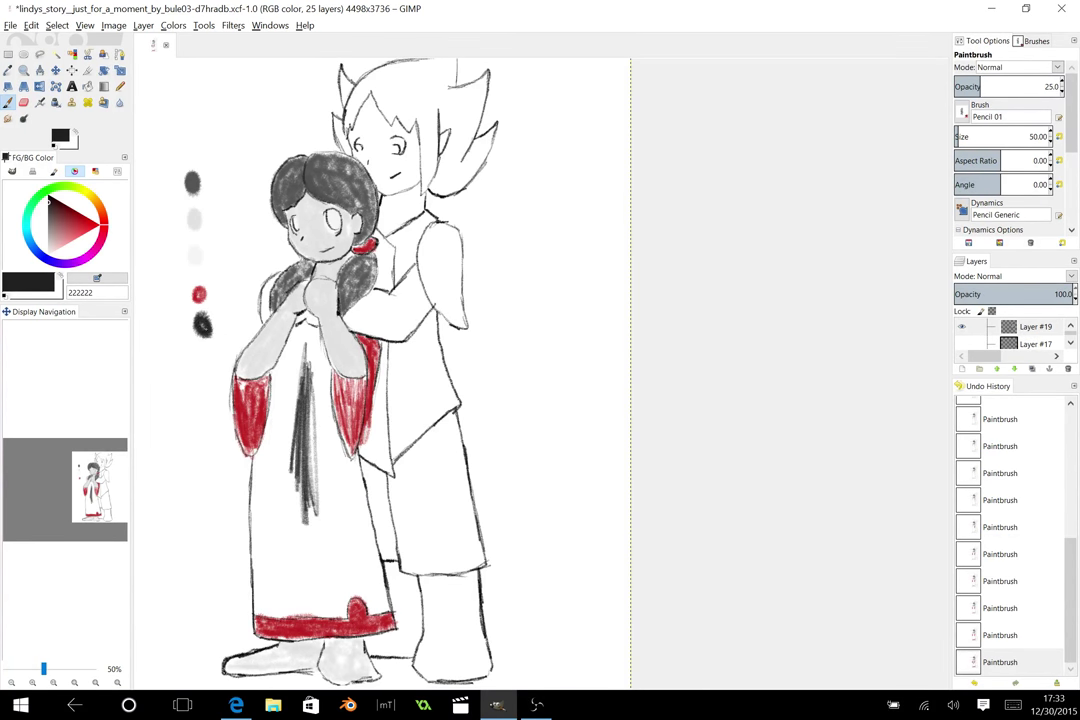
pyautogui.moveTo(310, 408)
pyautogui.mouseDown()
pyautogui.moveTo(325, 535)
pyautogui.moveTo(320, 524)
pyautogui.mouseUp()
pyautogui.moveTo(316, 380)
pyautogui.mouseDown()
pyautogui.moveTo(325, 520)
pyautogui.moveTo(318, 400)
pyautogui.moveTo(335, 530)
pyautogui.moveTo(322, 410)
pyautogui.moveTo(345, 530)
pyautogui.mouseUp()
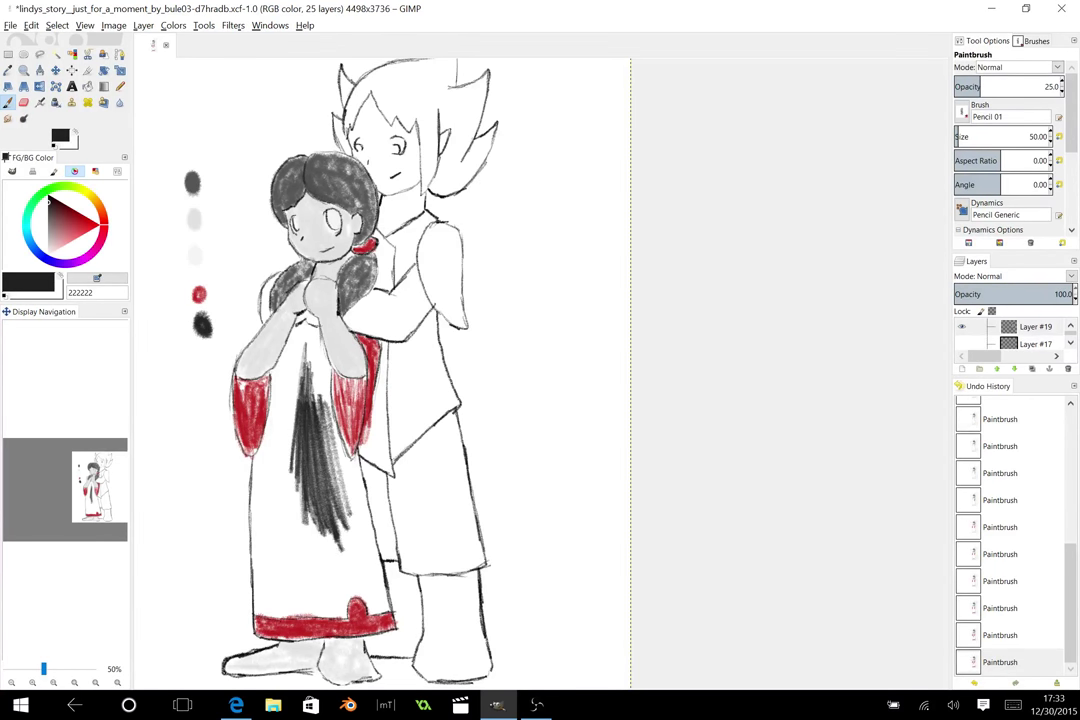
pyautogui.moveTo(295, 345)
pyautogui.mouseDown()
pyautogui.moveTo(280, 430)
pyautogui.moveTo(300, 420)
pyautogui.moveTo(300, 385)
pyautogui.mouseUp()
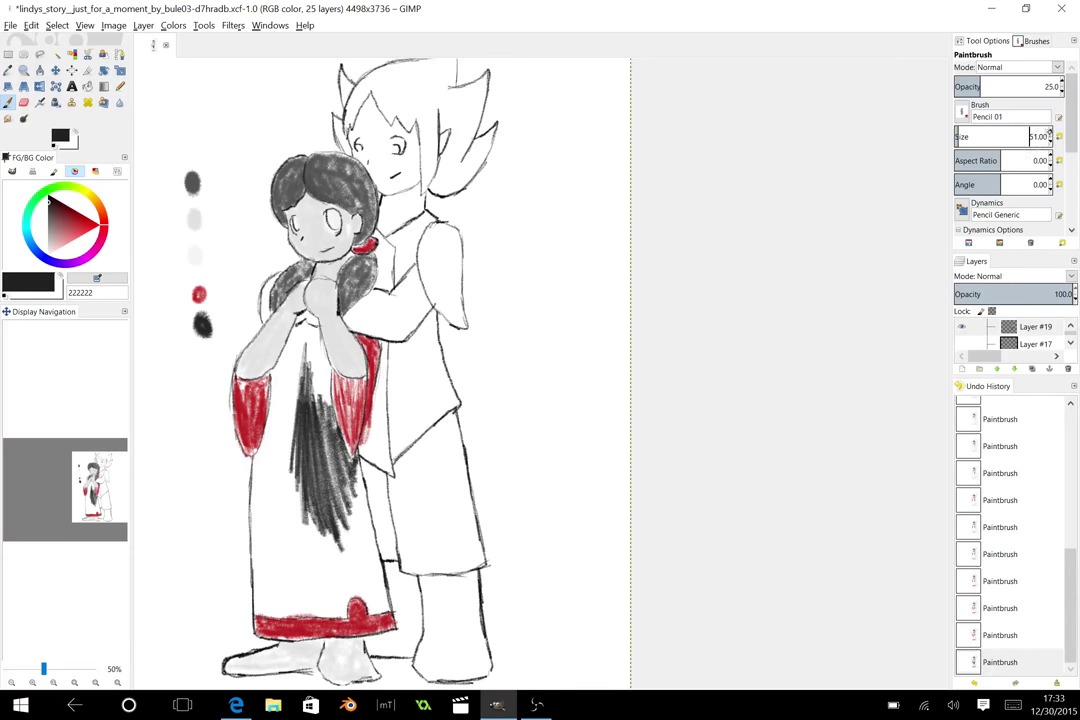
# Increase the brush size to 100 and shade the dress in near-black from the chest down to the red hem
pyautogui.click(1050, 132)
pyautogui.click(1050, 132)
pyautogui.click(1050, 132)
pyautogui.click(1050, 132)
pyautogui.click(1050, 132)
pyautogui.click(1050, 132)
pyautogui.click(1050, 132)
pyautogui.click(1050, 132)
pyautogui.scroll(10, 1051, 131)
pyautogui.scroll(10, 1052, 131)
pyautogui.scroll(9, 1052, 131)
pyautogui.scroll(6, 1052, 131)
pyautogui.scroll(2, 1051, 131)
pyautogui.moveTo(310, 440)
pyautogui.mouseDown()
pyautogui.moveTo(303, 522)
pyautogui.moveTo(289, 541)
pyautogui.mouseUp()
pyautogui.moveTo(246, 372); pyautogui.dragTo(230, 466)
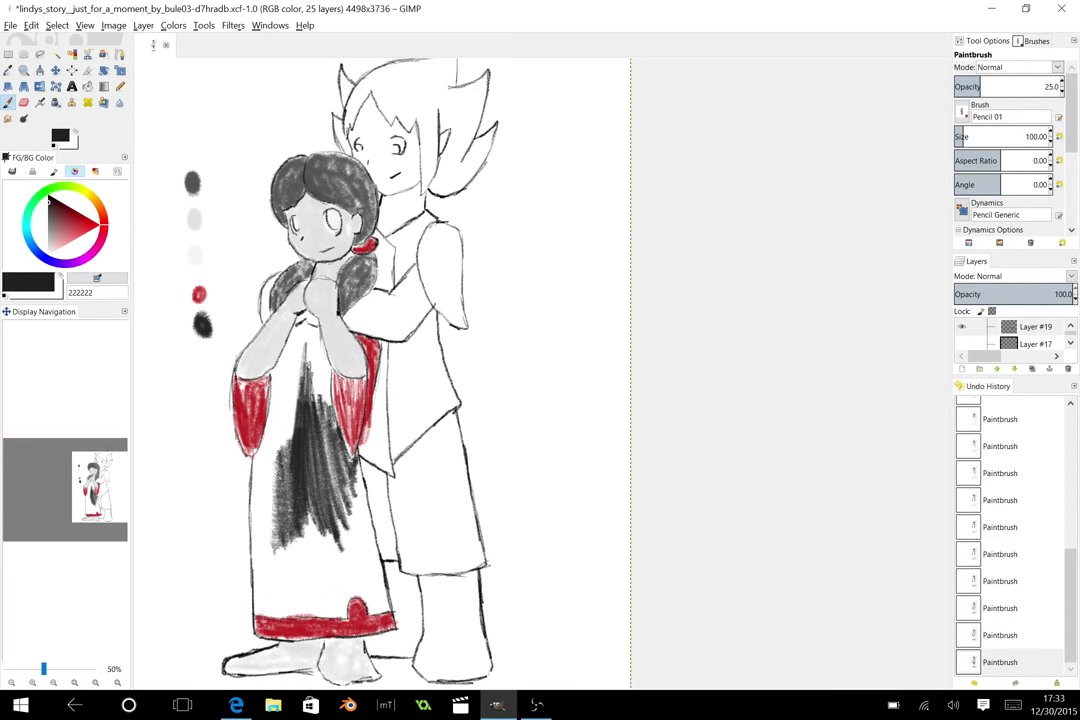
pyautogui.moveTo(233, 392)
pyautogui.mouseDown()
pyautogui.moveTo(215, 466)
pyautogui.moveTo(212, 450)
pyautogui.mouseUp()
pyautogui.moveTo(254, 505)
pyautogui.mouseDown()
pyautogui.moveTo(281, 369)
pyautogui.moveTo(314, 327)
pyautogui.moveTo(327, 375)
pyautogui.moveTo(310, 360)
pyautogui.moveTo(272, 470)
pyautogui.moveTo(309, 338)
pyautogui.moveTo(322, 405)
pyautogui.moveTo(330, 395)
pyautogui.moveTo(275, 318)
pyautogui.moveTo(287, 445)
pyautogui.moveTo(292, 385)
pyautogui.mouseUp()
pyautogui.moveTo(348, 468); pyautogui.dragTo(380, 596)
pyautogui.moveTo(324, 505)
pyautogui.mouseDown()
pyautogui.moveTo(314, 518)
pyautogui.moveTo(305, 495)
pyautogui.moveTo(286, 518)
pyautogui.moveTo(218, 514)
pyautogui.moveTo(220, 450)
pyautogui.moveTo(224, 515)
pyautogui.moveTo(242, 440)
pyautogui.moveTo(252, 510)
pyautogui.moveTo(266, 438)
pyautogui.moveTo(272, 512)
pyautogui.moveTo(278, 428)
pyautogui.moveTo(286, 506)
pyautogui.moveTo(274, 432)
pyautogui.mouseUp()
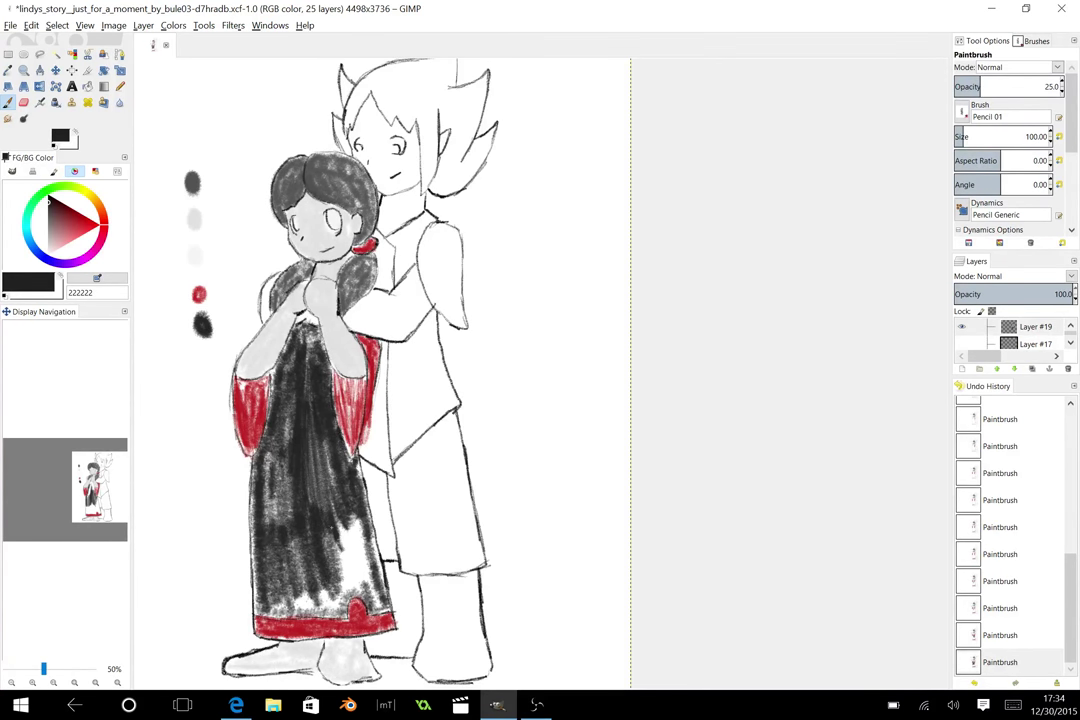
# Fill the remaining white gaps in the dress with near-black strokes and save the image
pyautogui.moveTo(323, 510)
pyautogui.mouseDown()
pyautogui.moveTo(362, 578)
pyautogui.moveTo(346, 522)
pyautogui.moveTo(366, 585)
pyautogui.moveTo(327, 485)
pyautogui.mouseUp()
pyautogui.moveTo(276, 412)
pyautogui.mouseDown()
pyautogui.moveTo(282, 498)
pyautogui.moveTo(246, 418)
pyautogui.moveTo(244, 462)
pyautogui.moveTo(258, 486)
pyautogui.moveTo(243, 460)
pyautogui.moveTo(234, 400)
pyautogui.moveTo(230, 445)
pyautogui.moveTo(242, 362)
pyautogui.moveTo(226, 450)
pyautogui.moveTo(230, 510)
pyautogui.moveTo(270, 520)
pyautogui.mouseUp()
pyautogui.moveTo(290, 612)
pyautogui.mouseDown()
pyautogui.moveTo(340, 608)
pyautogui.moveTo(294, 613)
pyautogui.moveTo(350, 594)
pyautogui.mouseUp()
pyautogui.moveTo(295, 495)
pyautogui.mouseDown()
pyautogui.moveTo(320, 497)
pyautogui.moveTo(315, 510)
pyautogui.moveTo(250, 485)
pyautogui.moveTo(282, 478)
pyautogui.moveTo(262, 460)
pyautogui.mouseUp()
pyautogui.moveTo(318, 510); pyautogui.dragTo(306, 450)
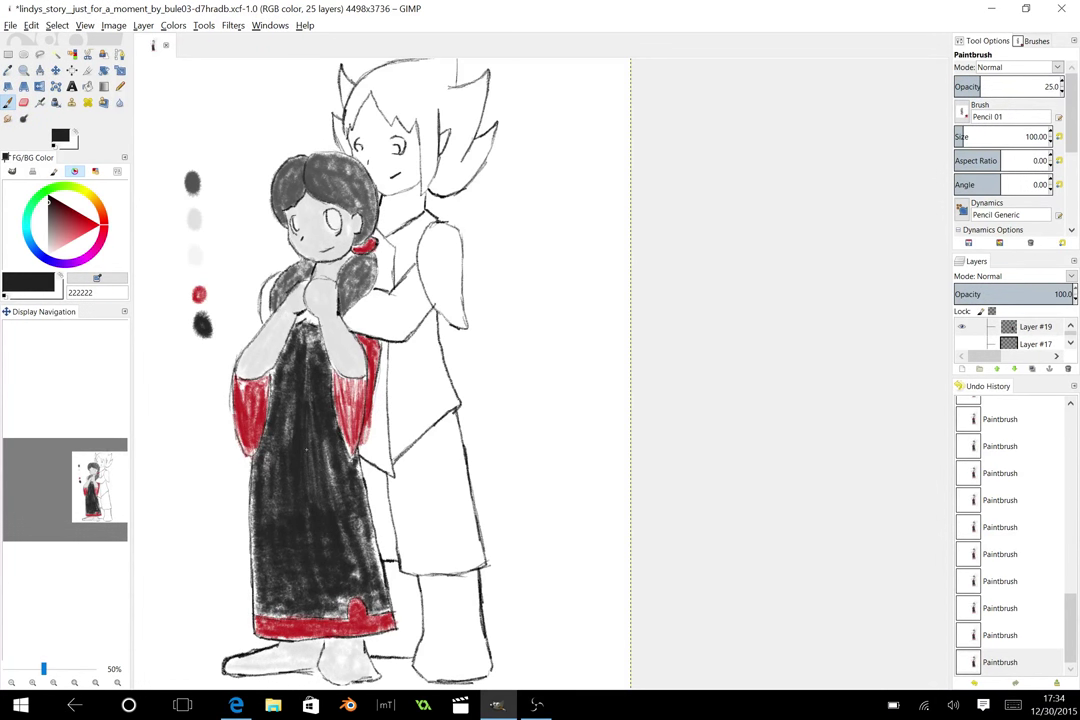
pyautogui.click(10, 25)
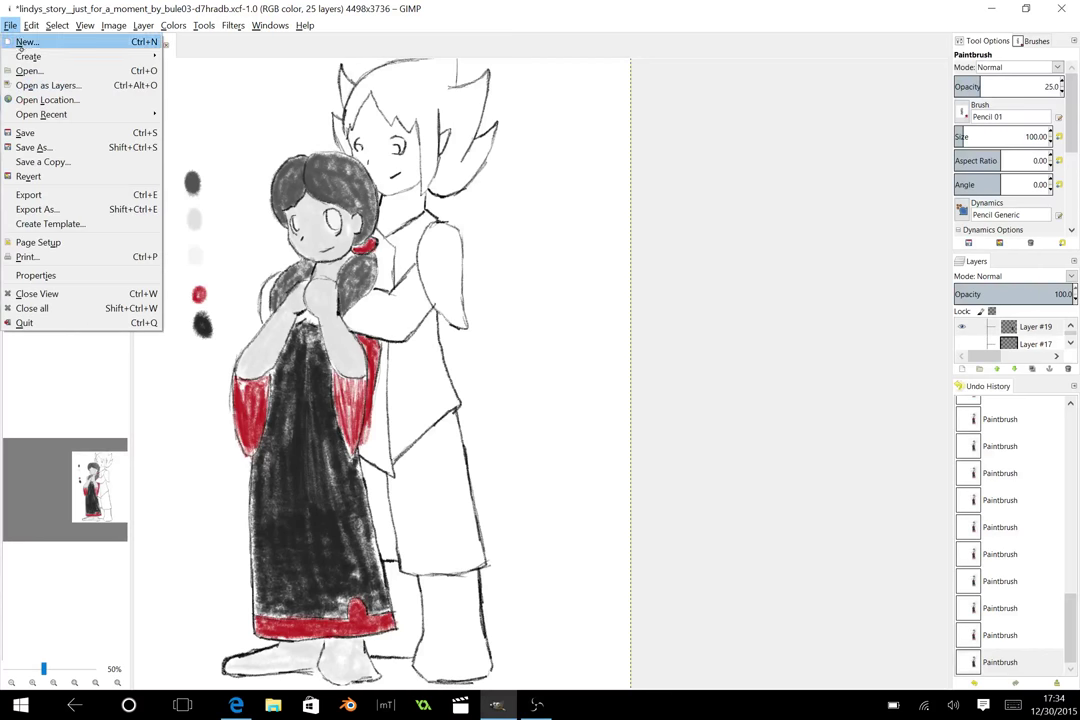
pyautogui.click(32, 131)
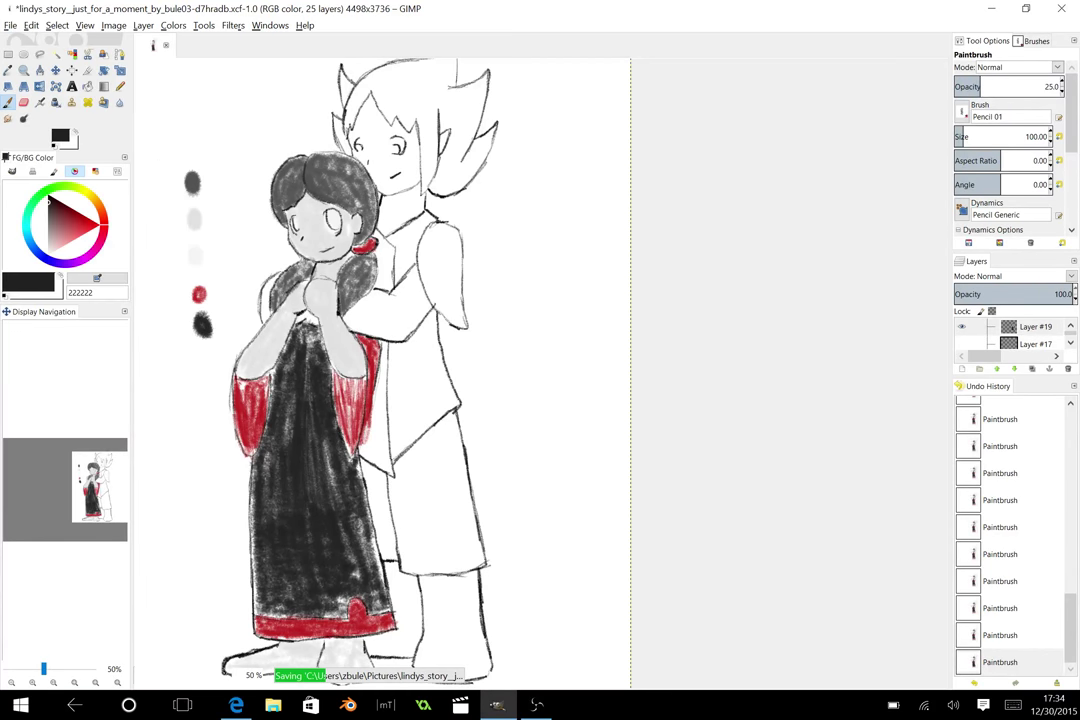
# Switch to the browser's YouTube live dashboard, maximize the window, and check the stream preview and the OBS streaming status
pyautogui.click(236, 705)
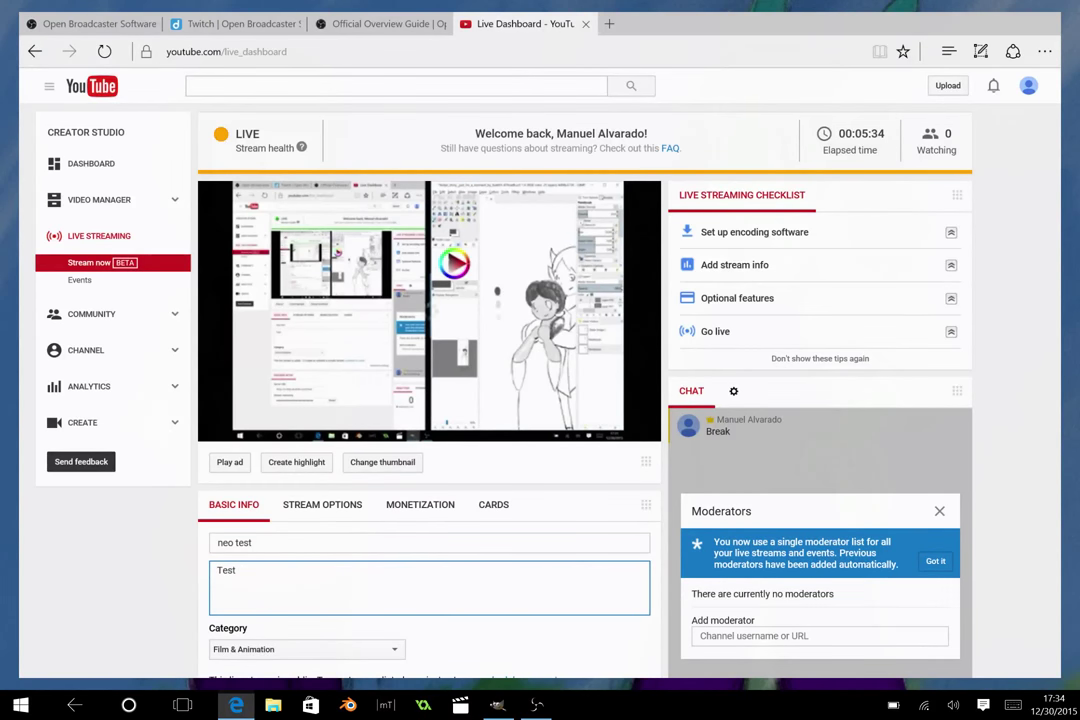
pyautogui.press('super+Up')
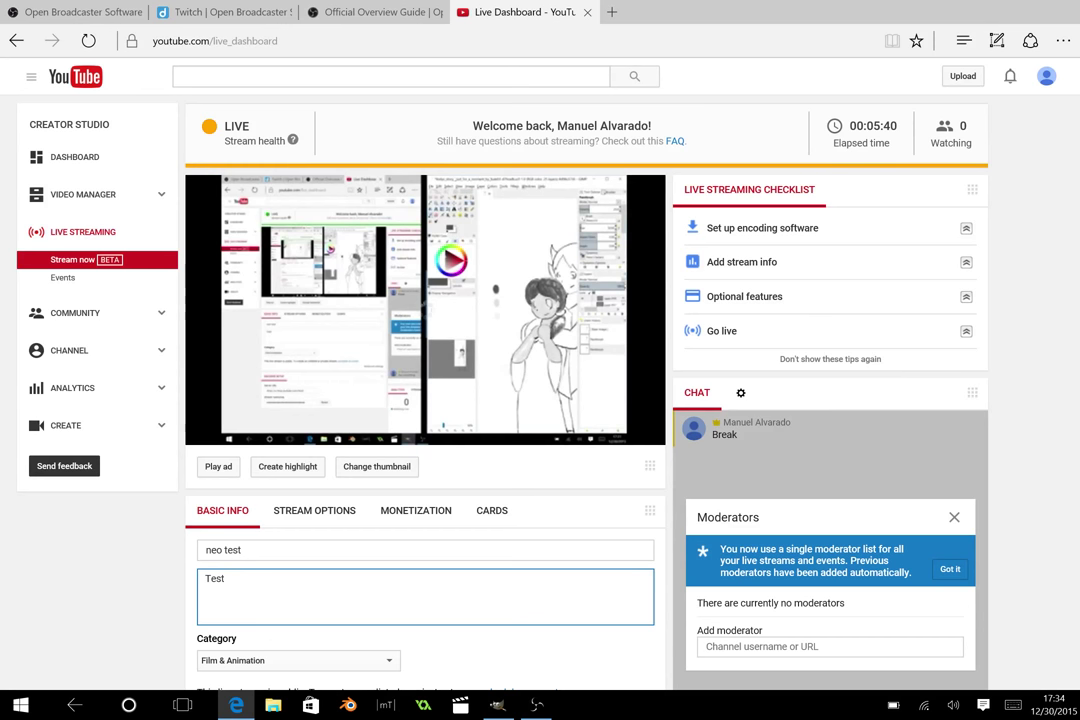
pyautogui.click(536, 705)
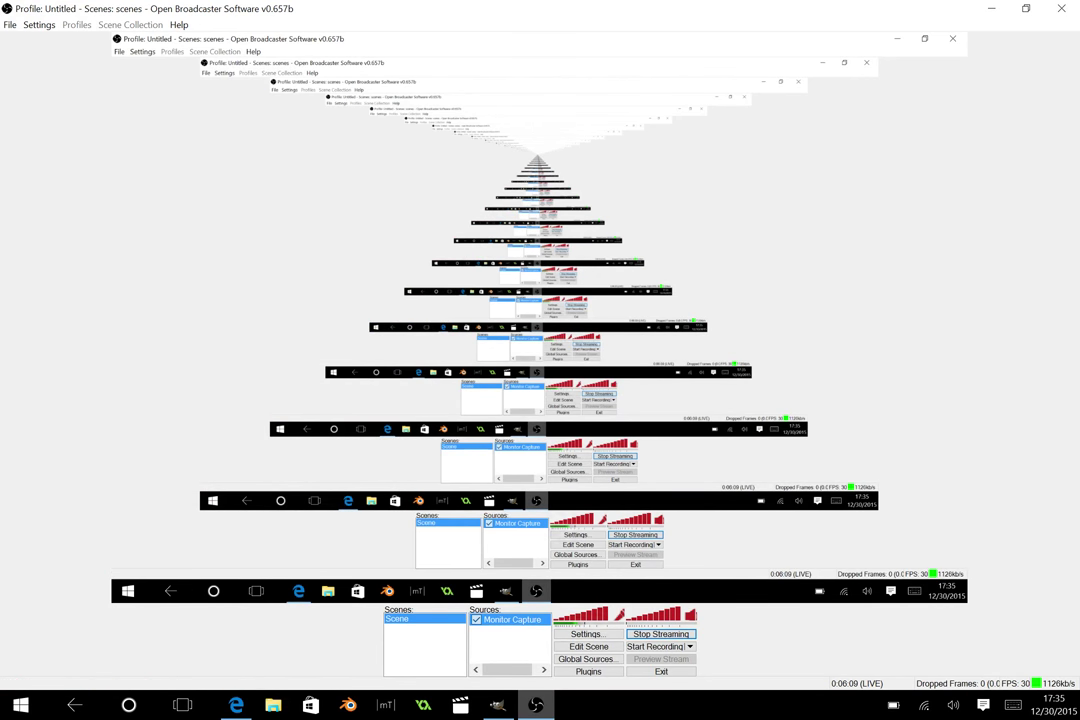
pyautogui.click(236, 705)
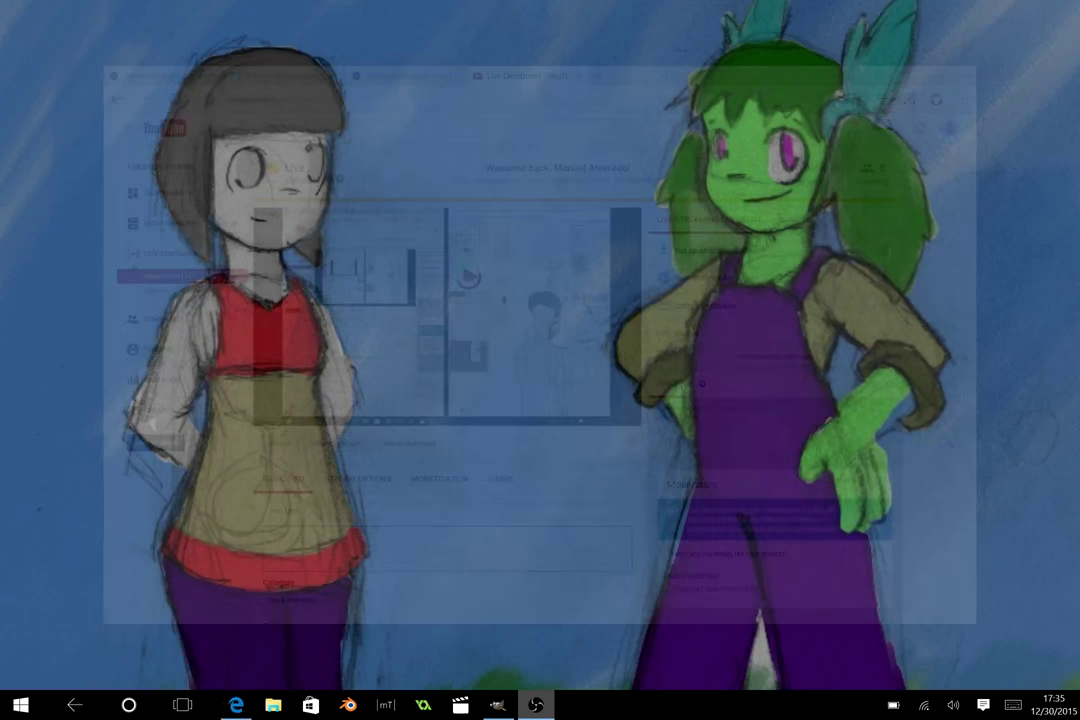
pyautogui.scroll(-1, 1020, 338)
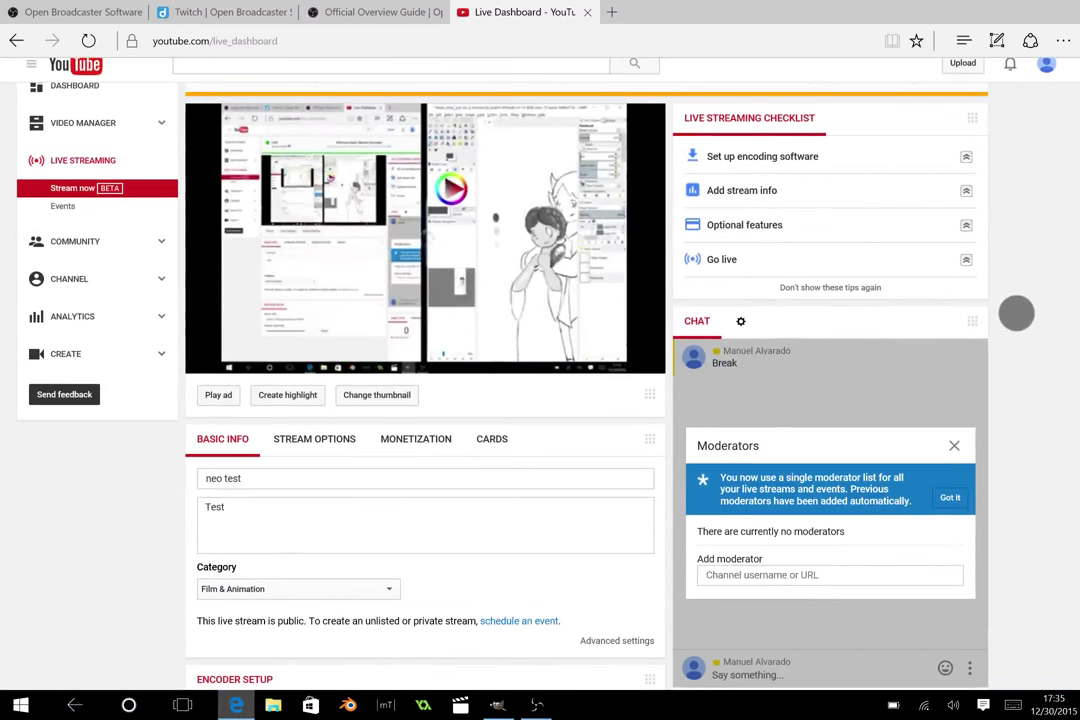
pyautogui.scroll(2, 1016, 313)
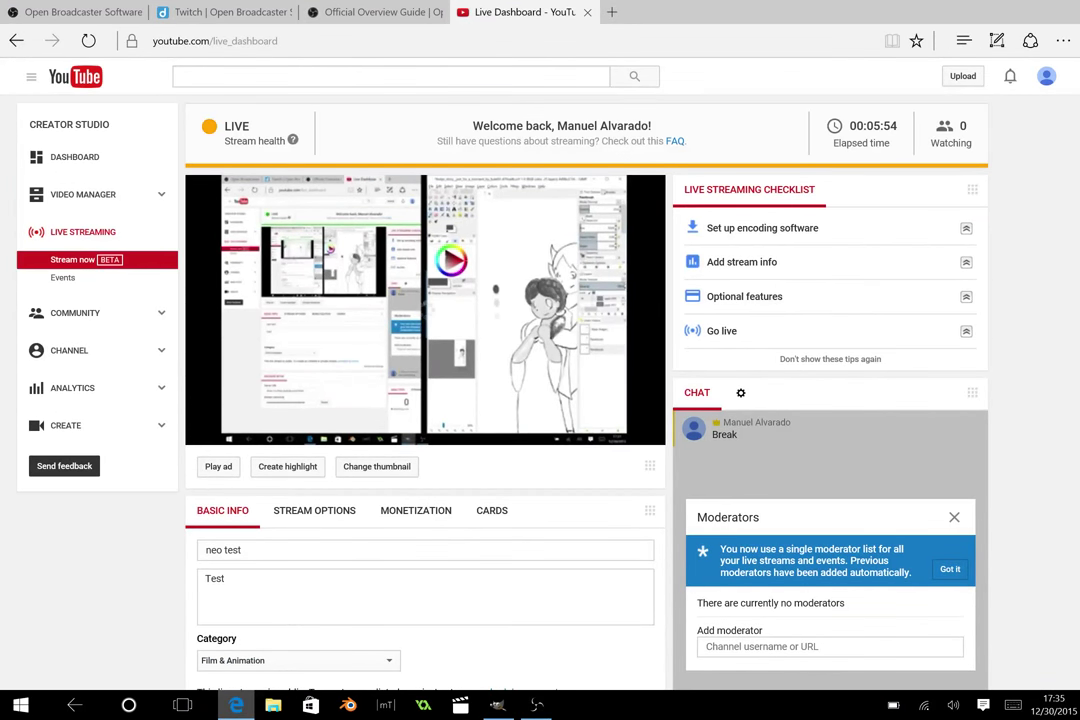
# Reload the YouTube live dashboard to refresh the preview, and switch to Open Broadcaster Software to check the running stream
pyautogui.click(88, 40)
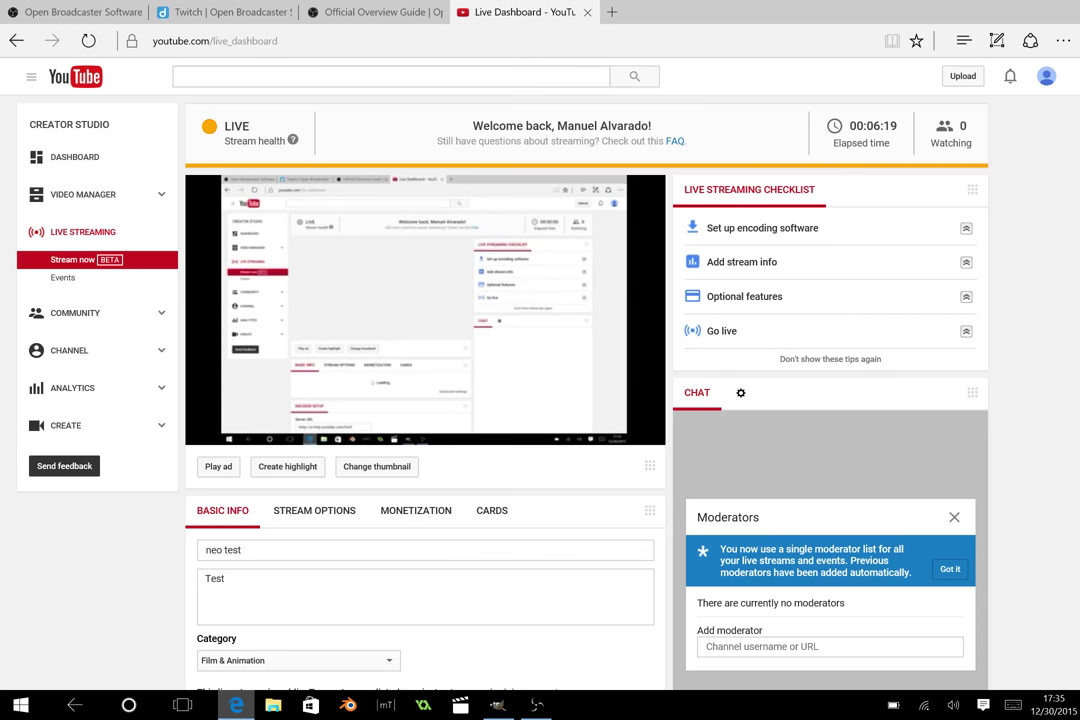
pyautogui.moveTo(534, 700)
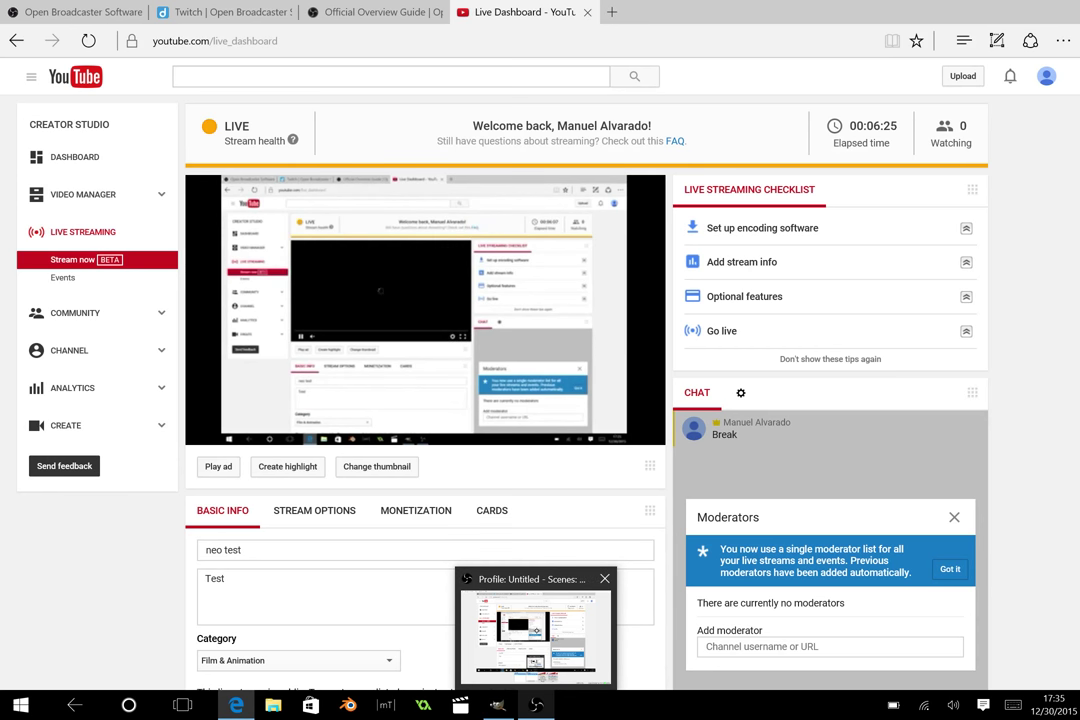
pyautogui.click(536, 704)
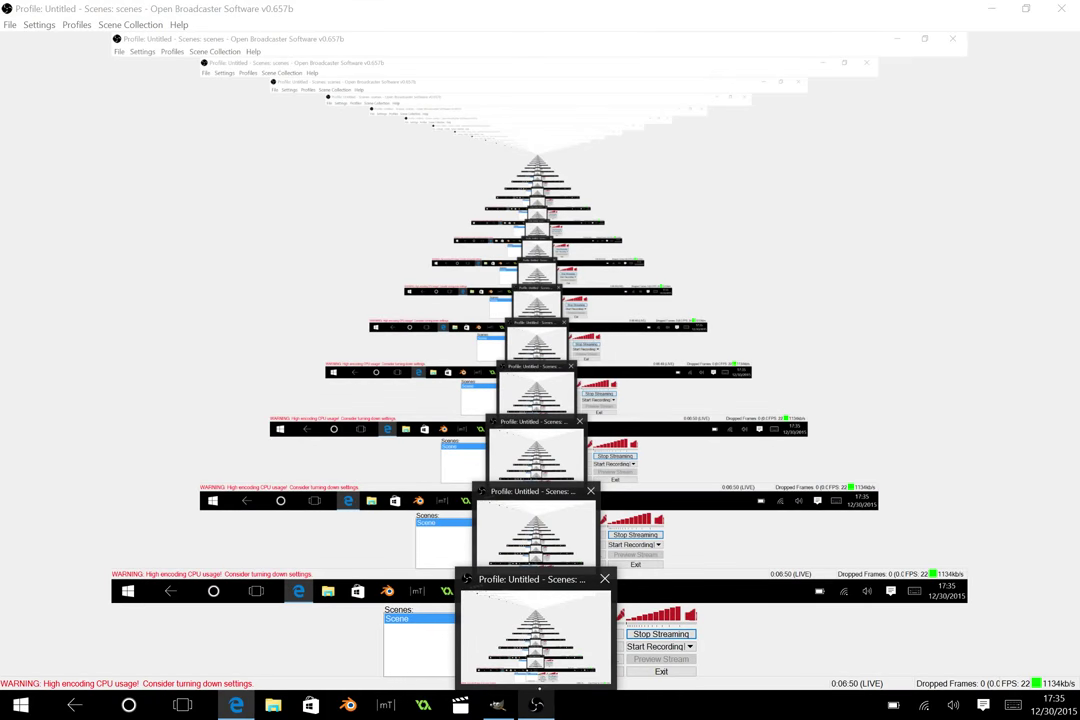
pyautogui.click(536, 704)
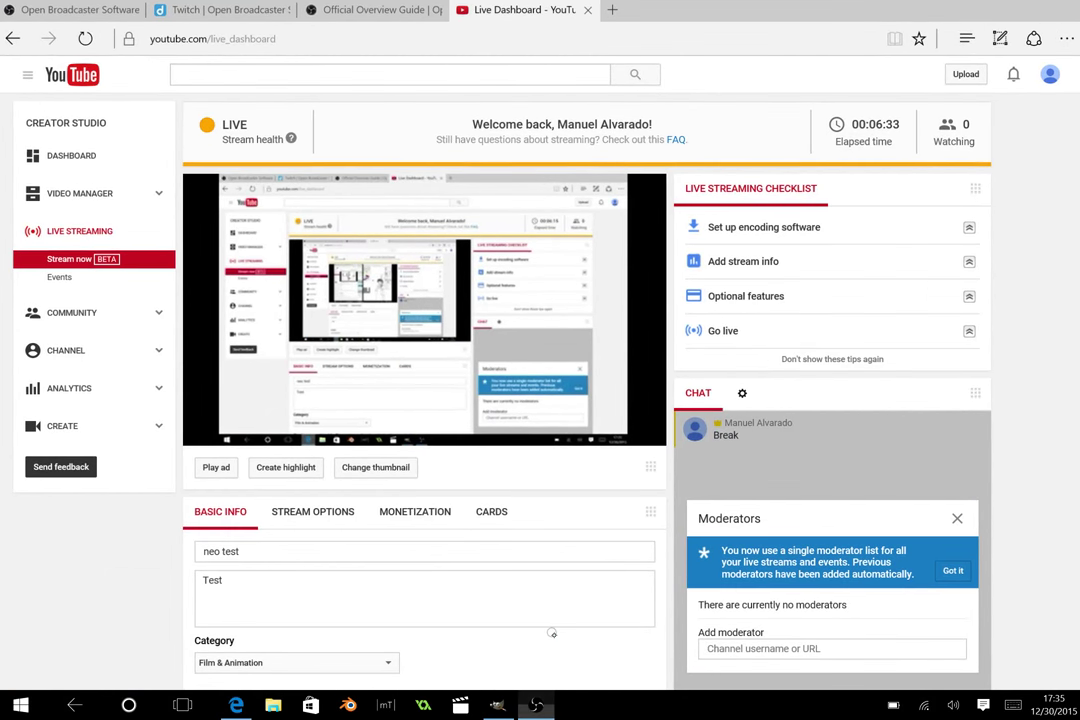
pyautogui.click(536, 704)
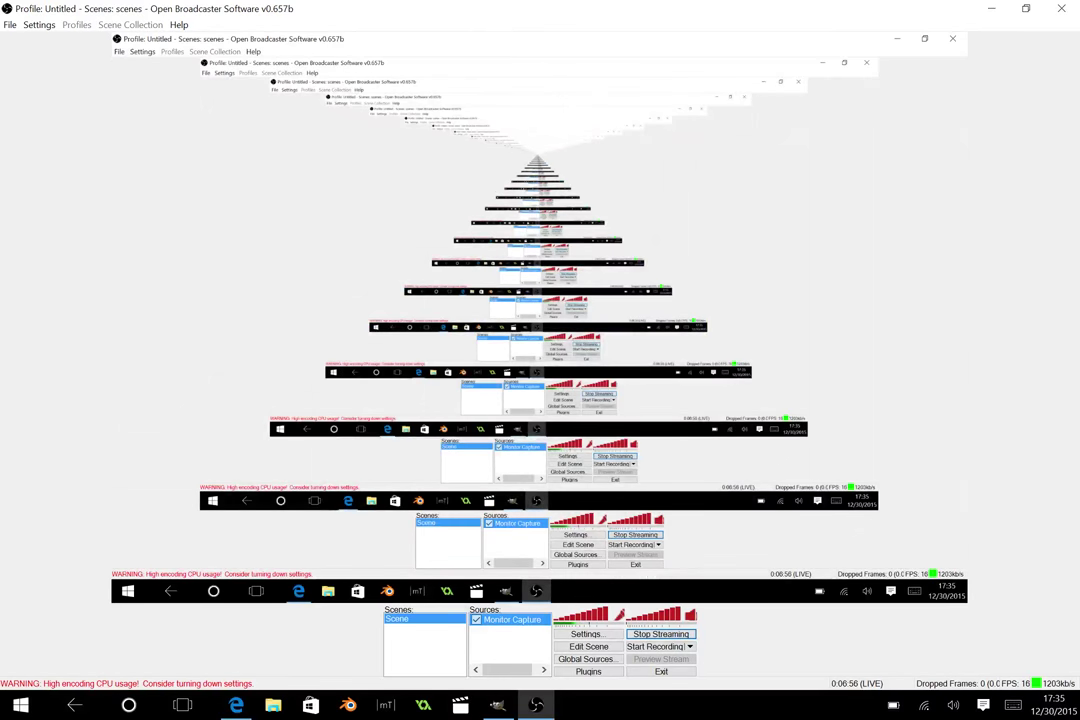